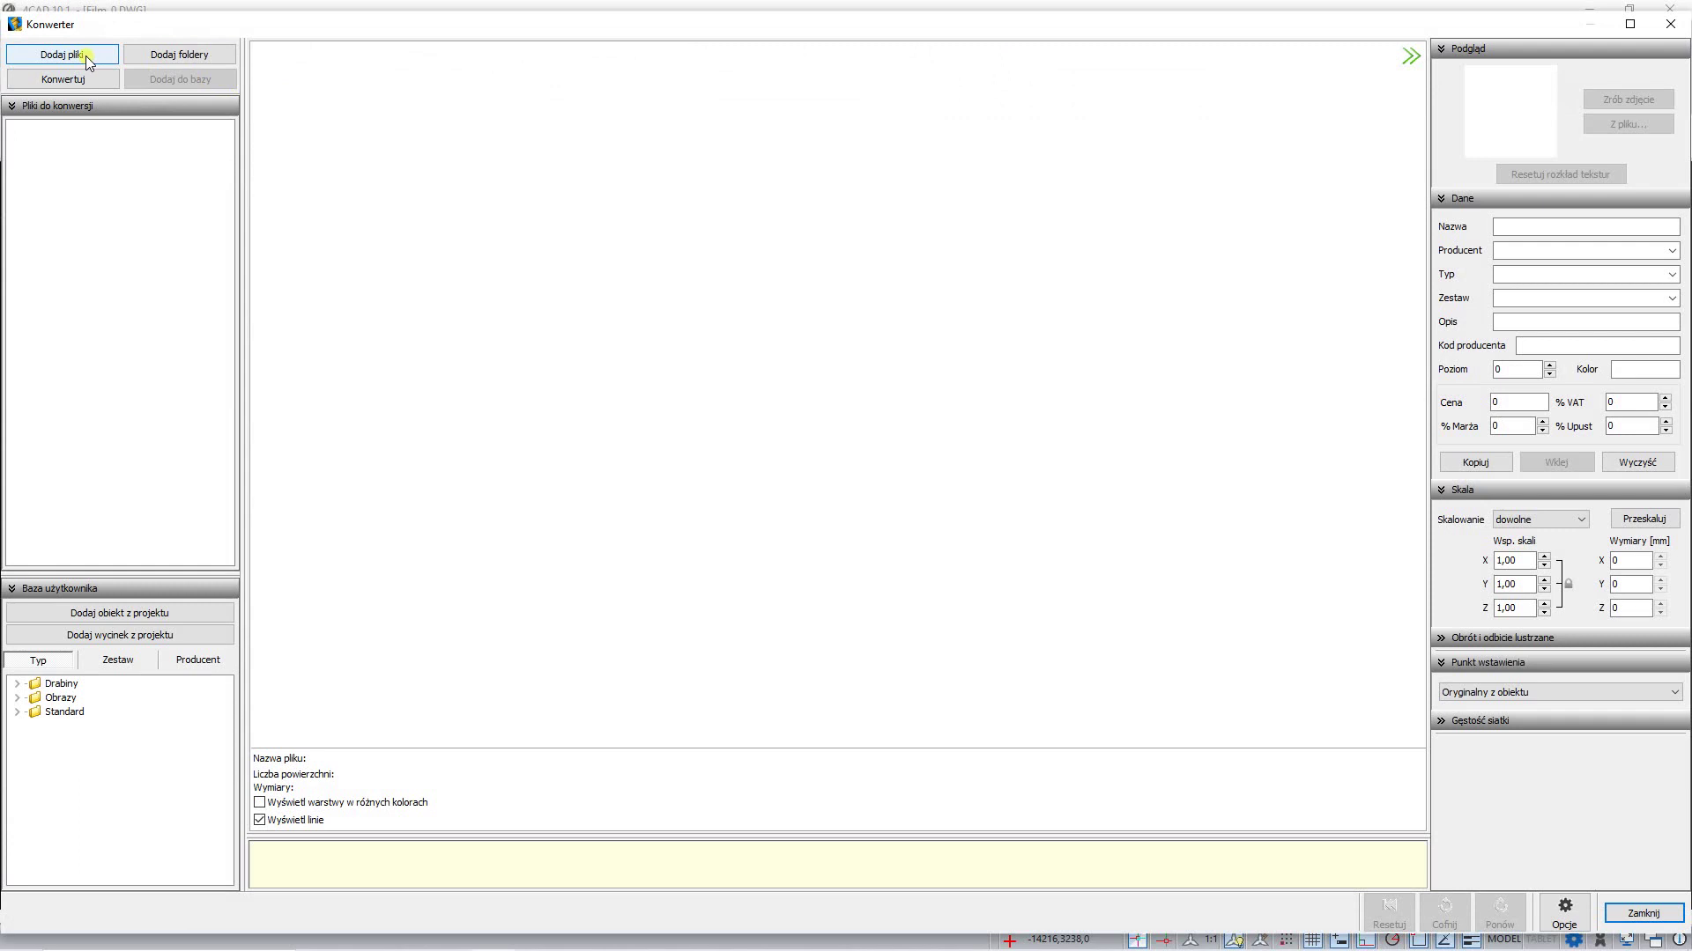
Step: Add the WP_4678 FOTEL BILLHAMN folder and its .dwx armchair file to the conversion list
left_click(146, 56)
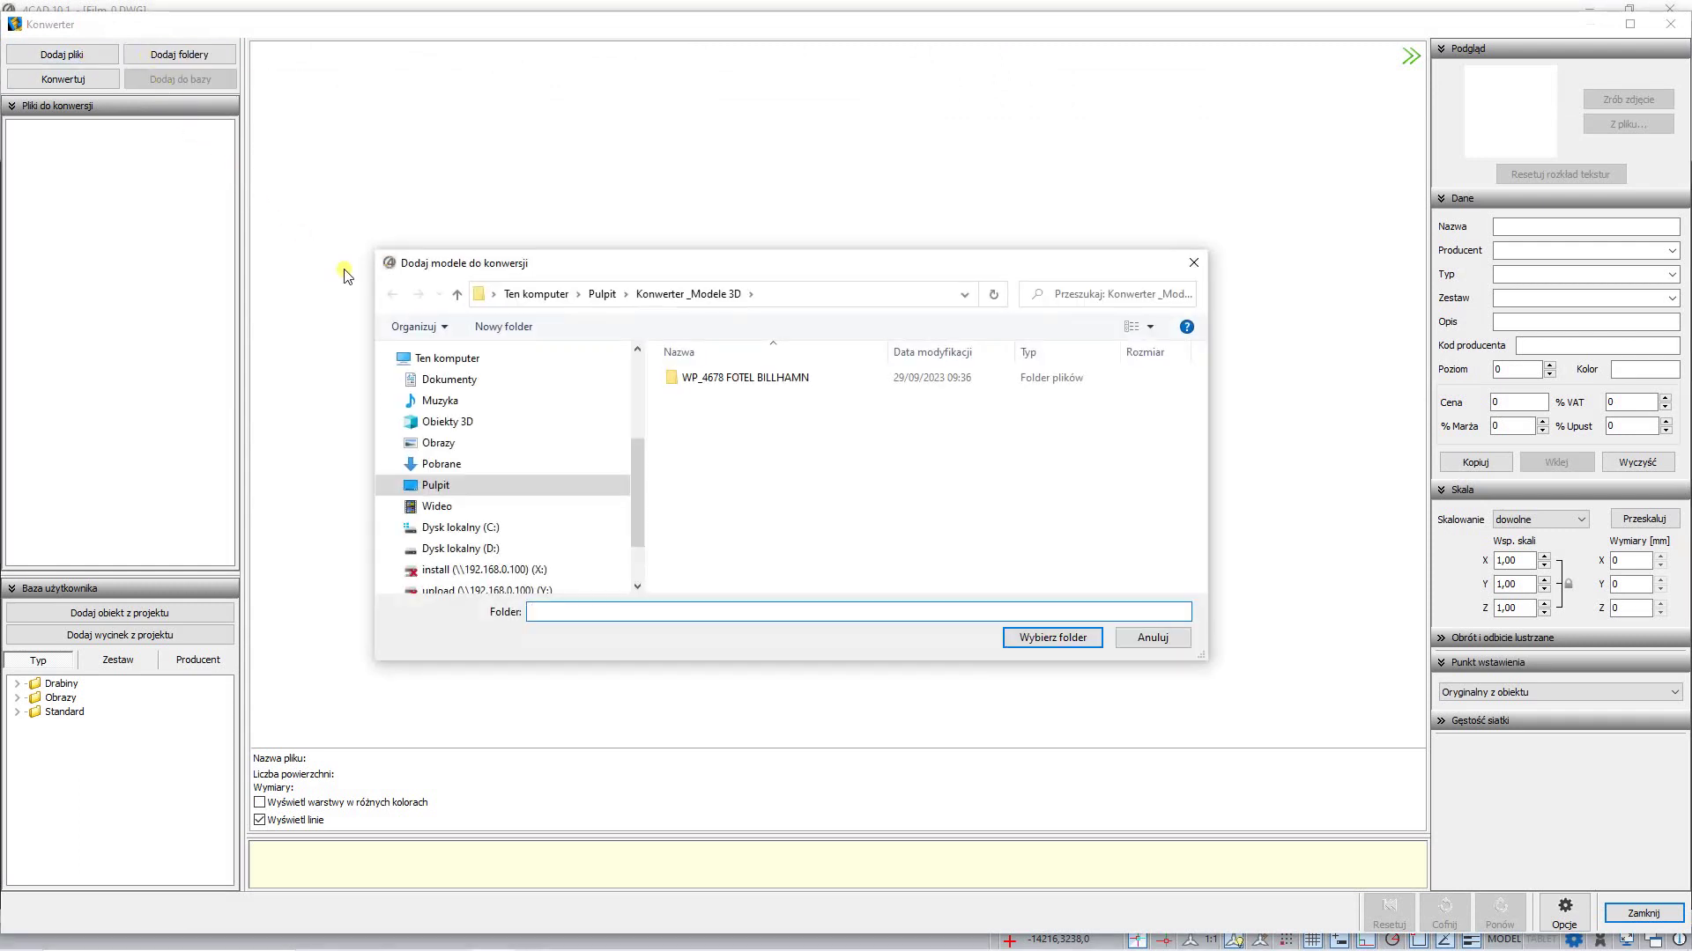
left_click(685, 386)
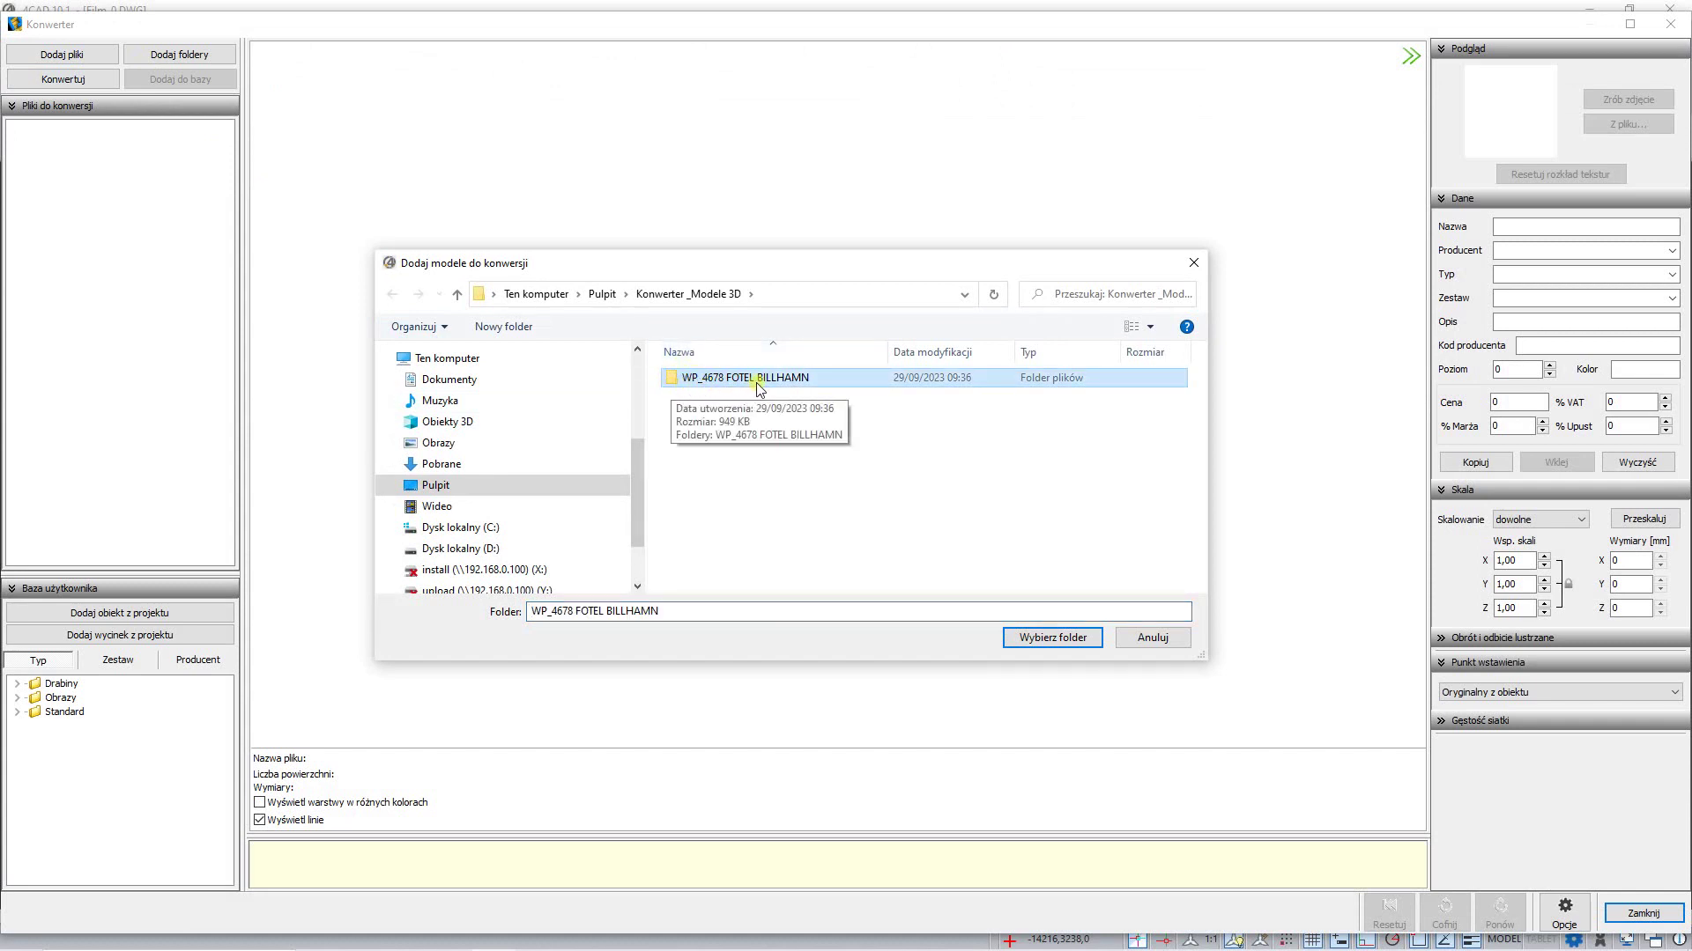
left_click(1066, 646)
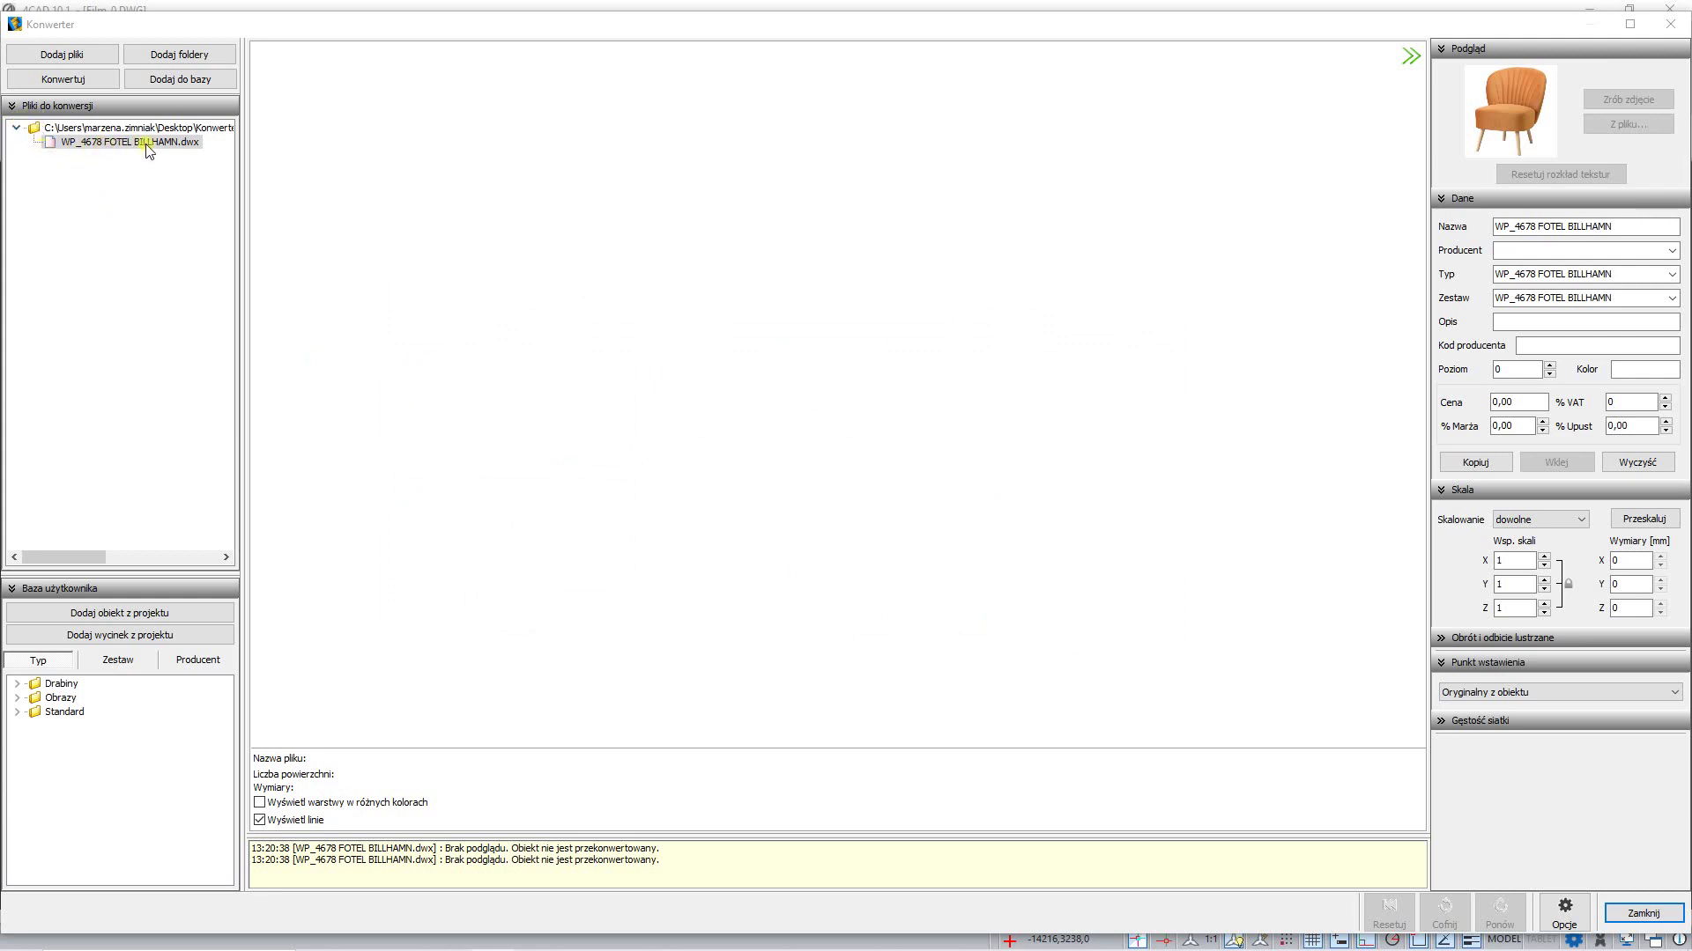
Step: Add WP_4964 ZEGAR SCIENNY OKLAHOMA.7z and sofa 2osobowa.dwg from Konwerter_Modele 3D to the list
left_click(71, 55)
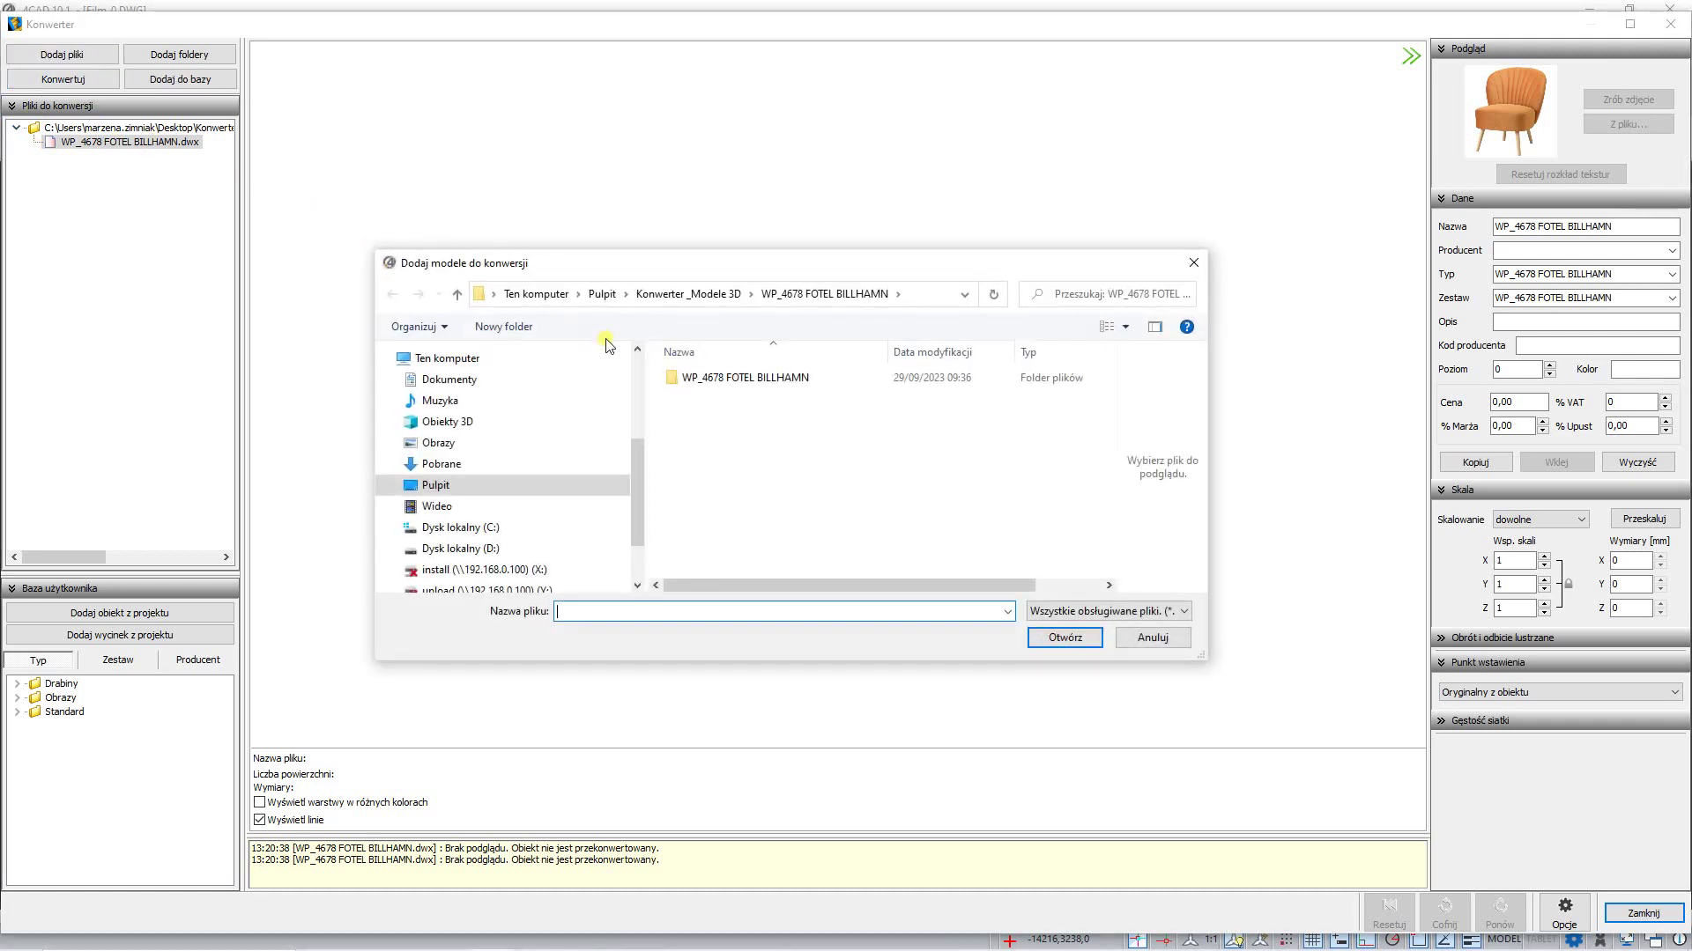
left_click(686, 299)
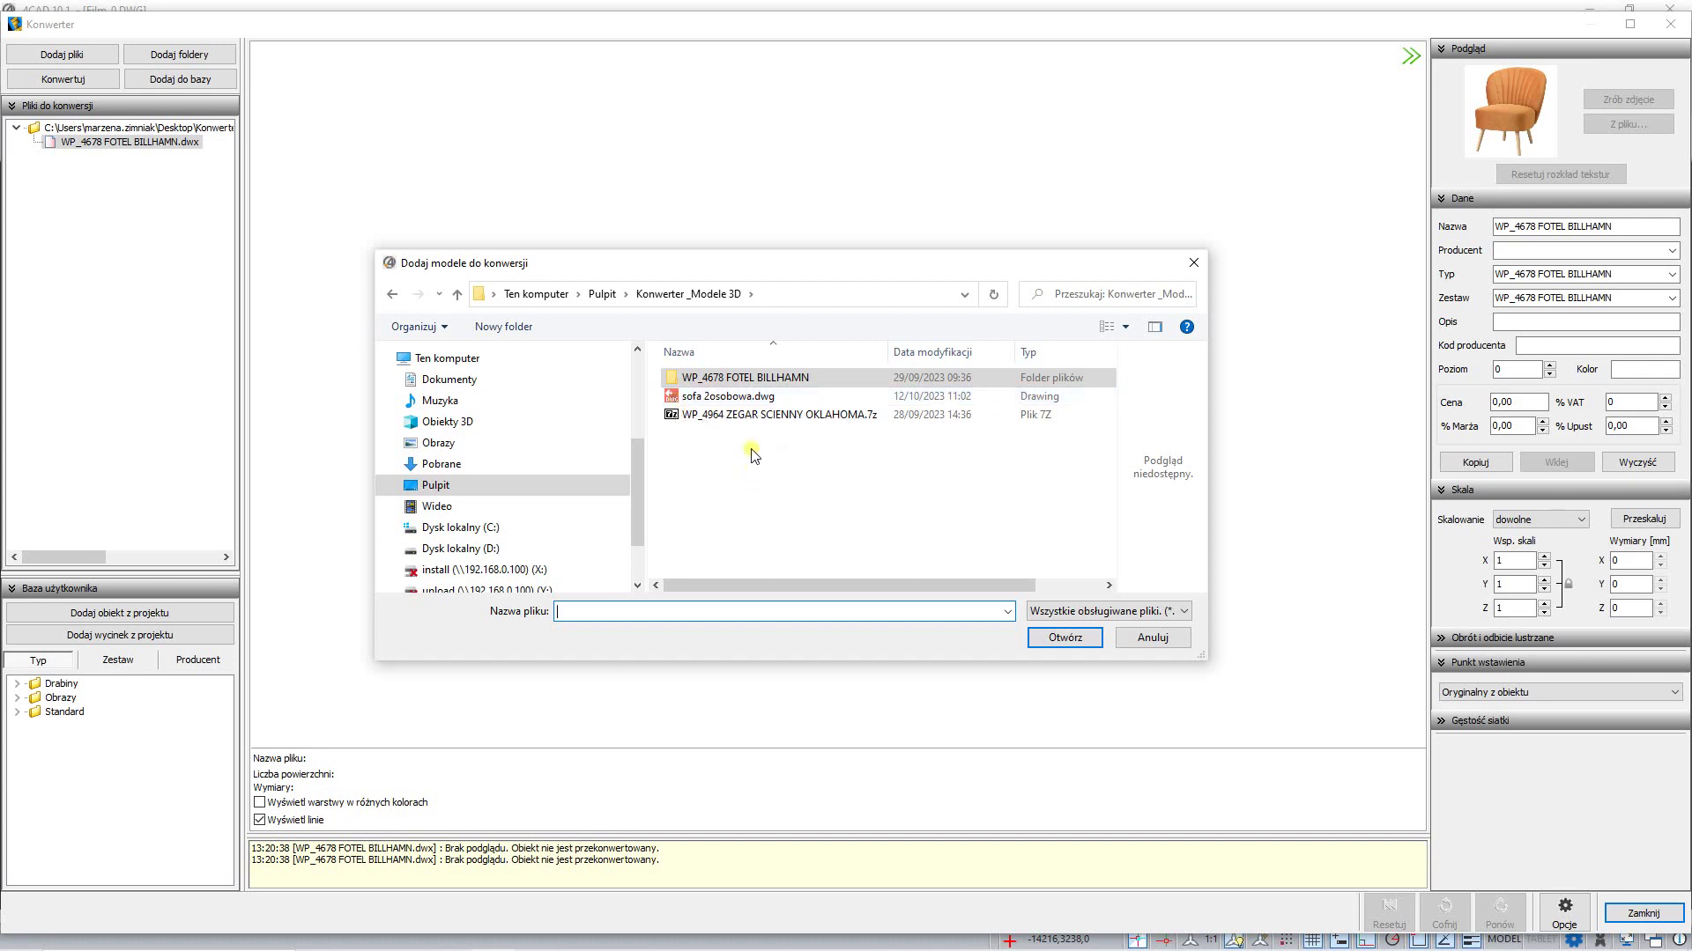
left_click(730, 421)
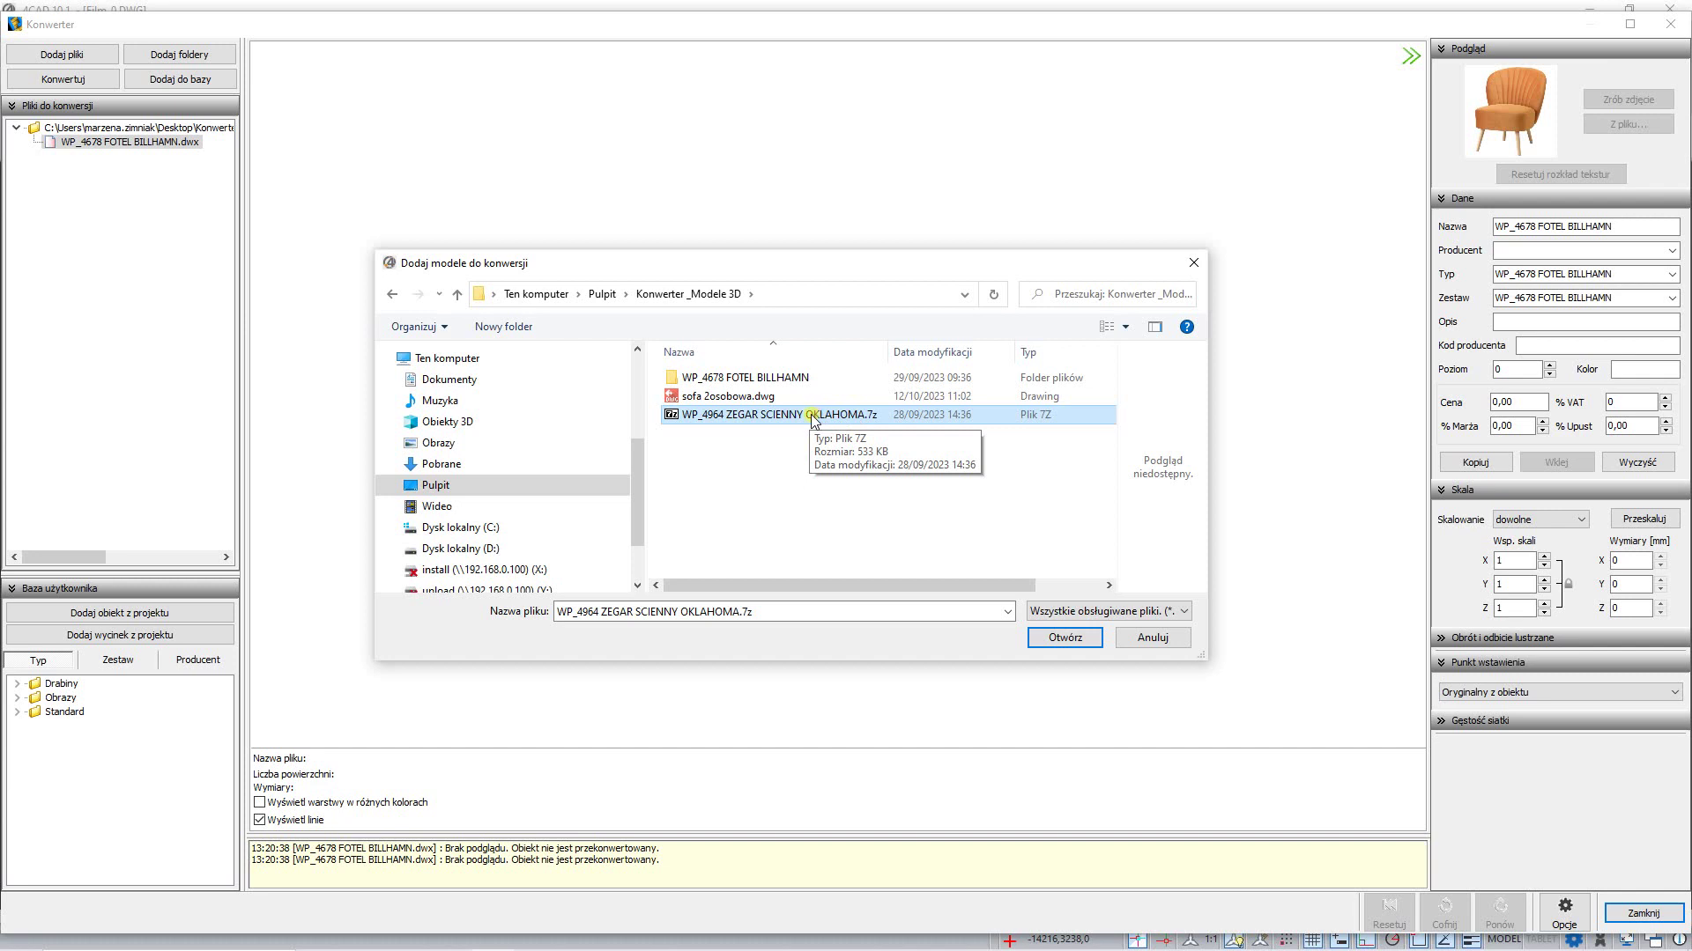
left_click(758, 397, "ctrl")
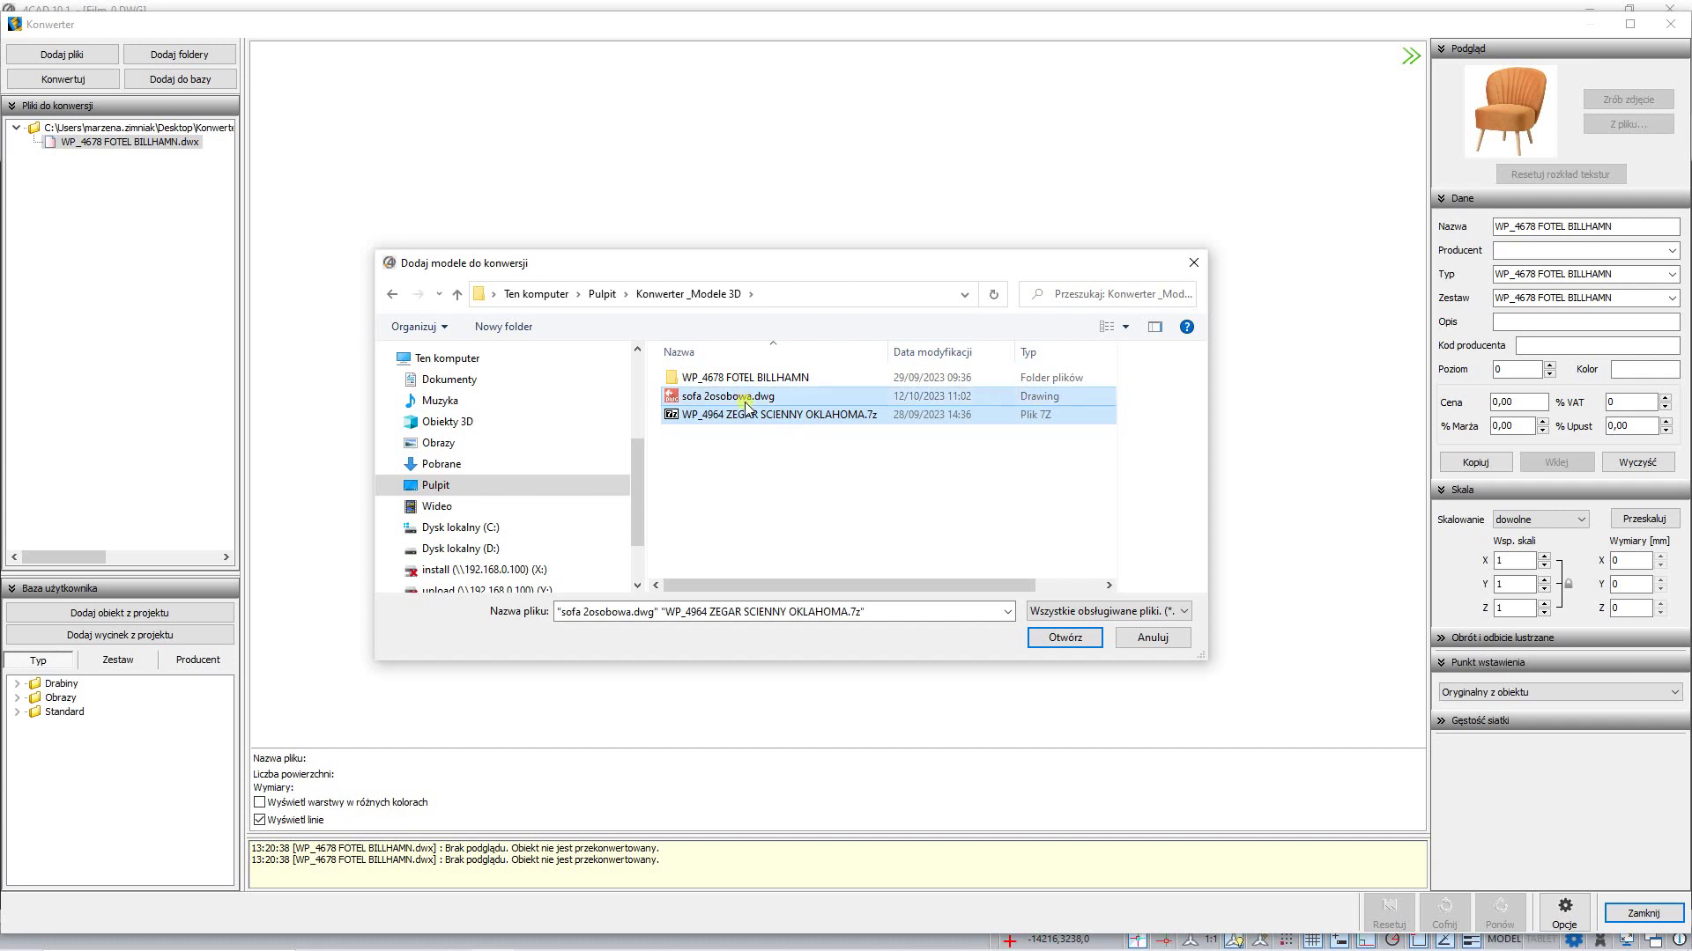
left_click(1066, 639)
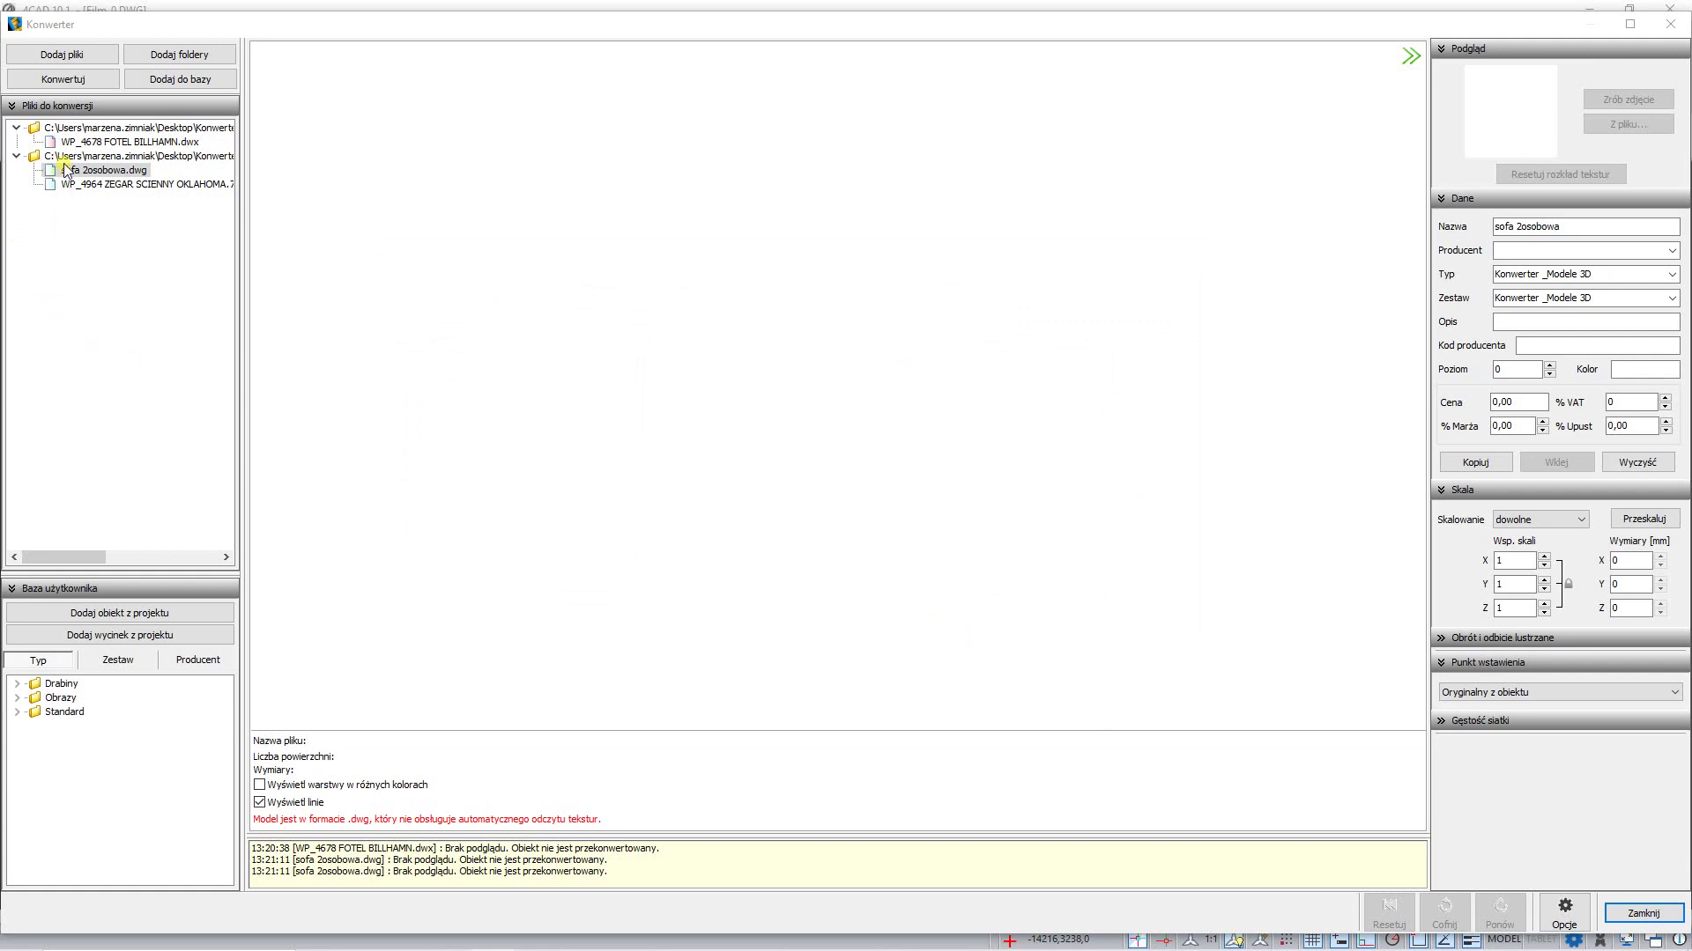
Step: Convert all three listed models to DWX and preview the FOTEL BILLHAMN armchair
left_click(65, 130)
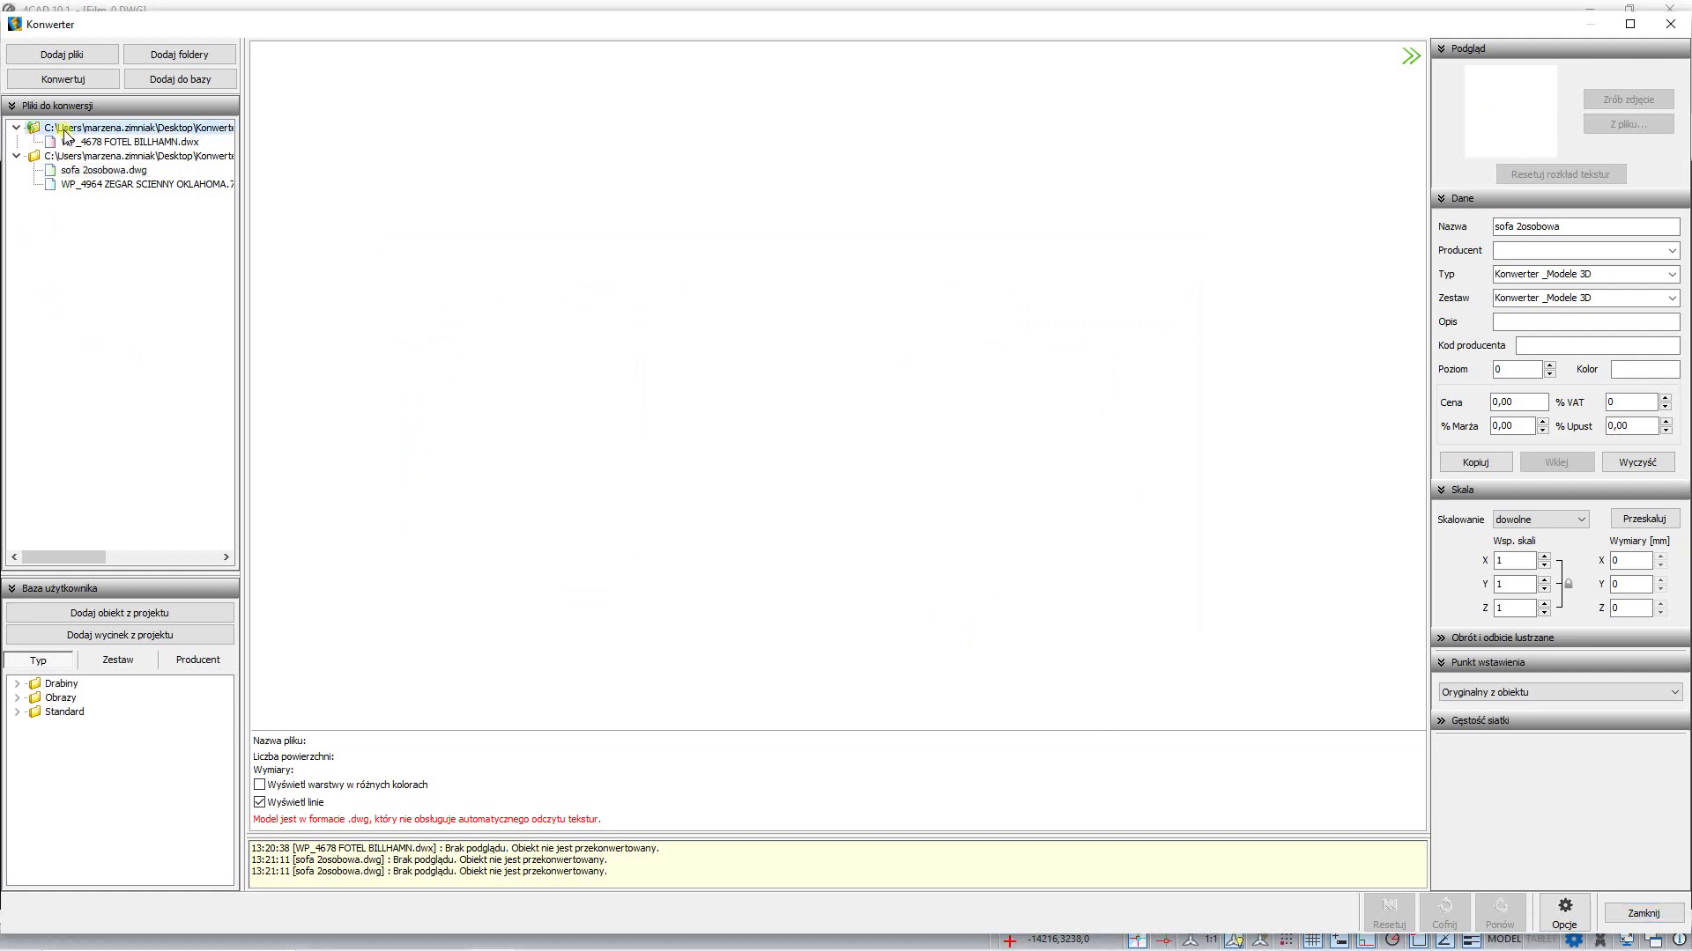
left_click(72, 186, "shift")
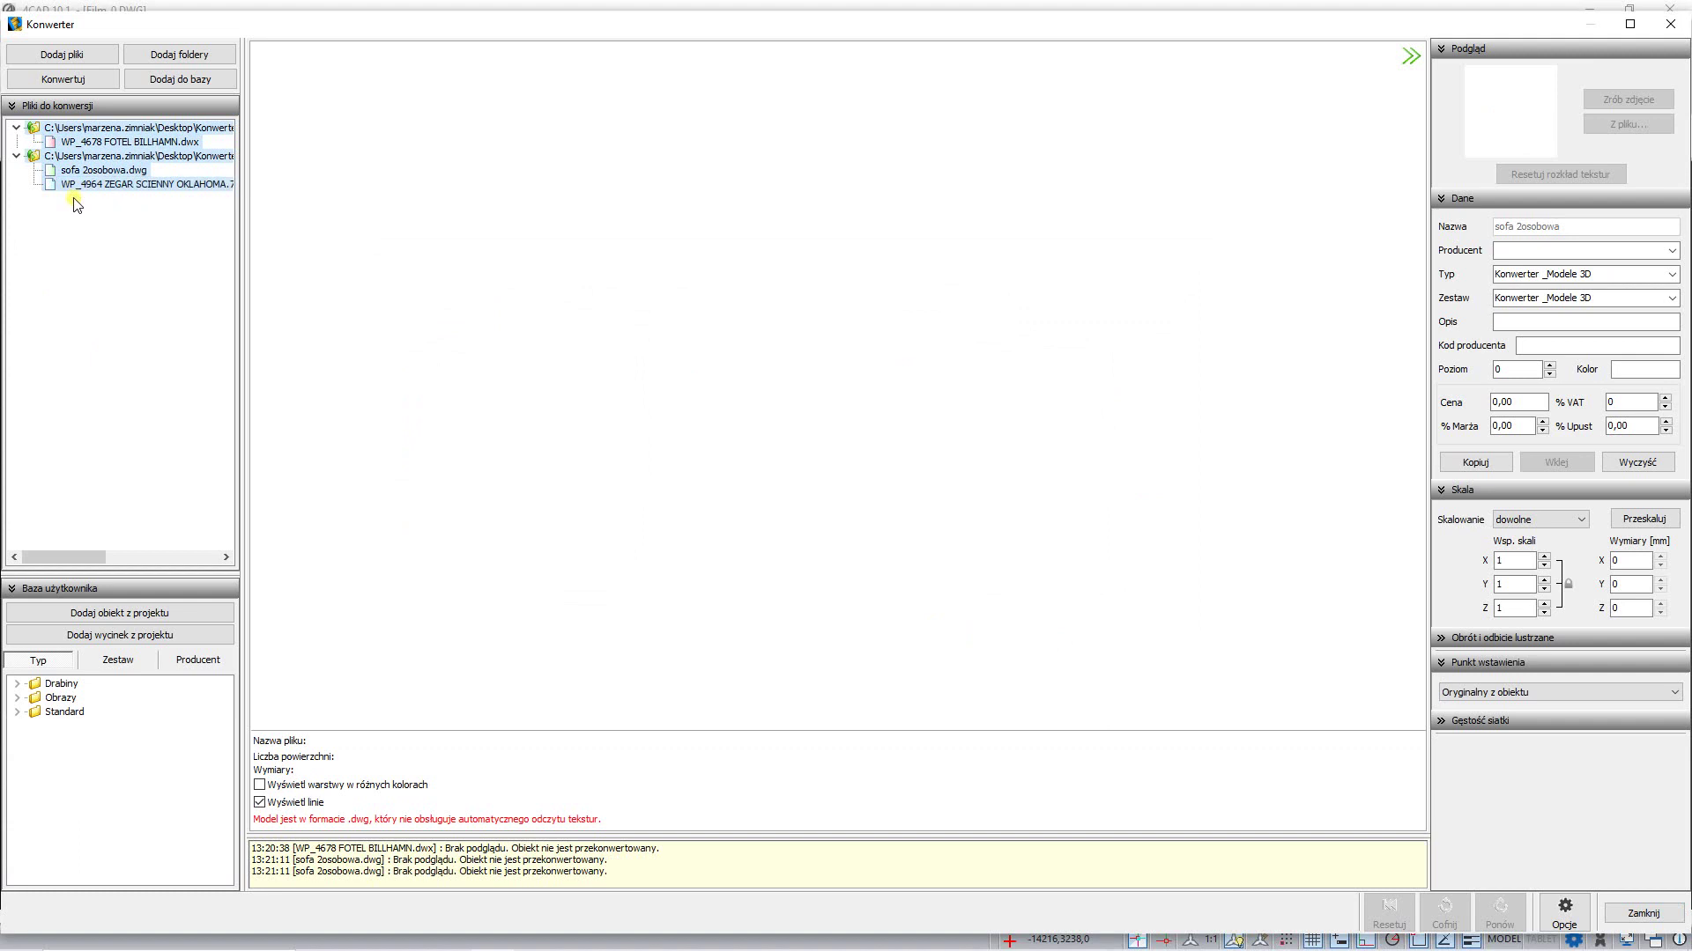
left_click(68, 80)
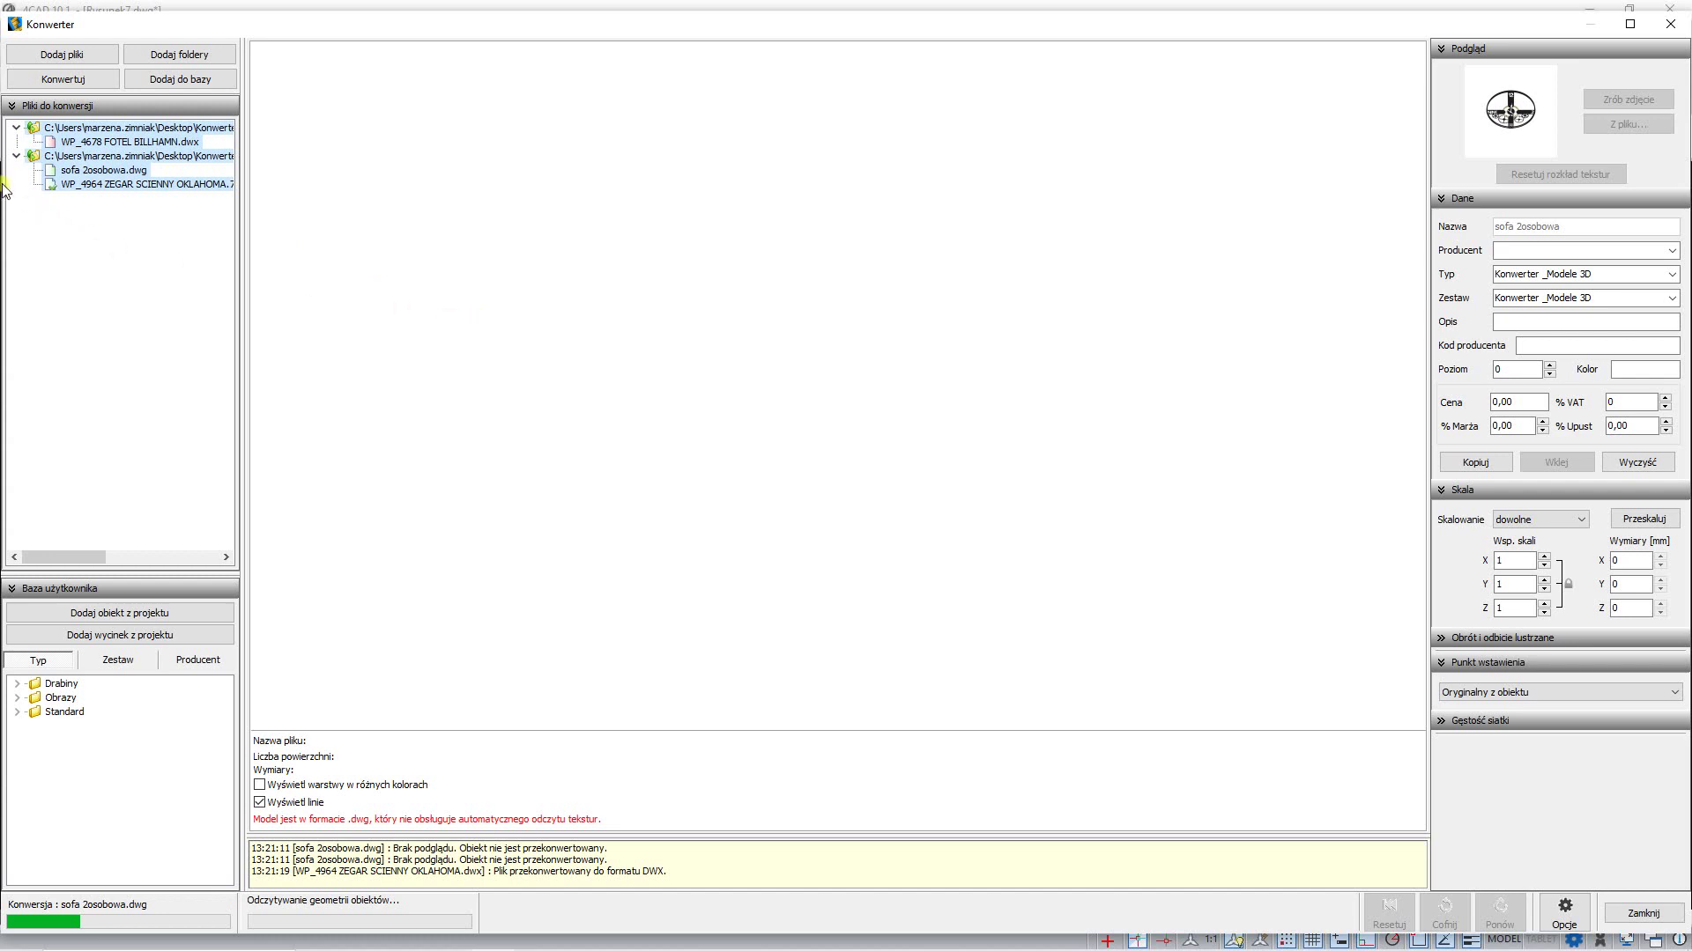
left_click(98, 144)
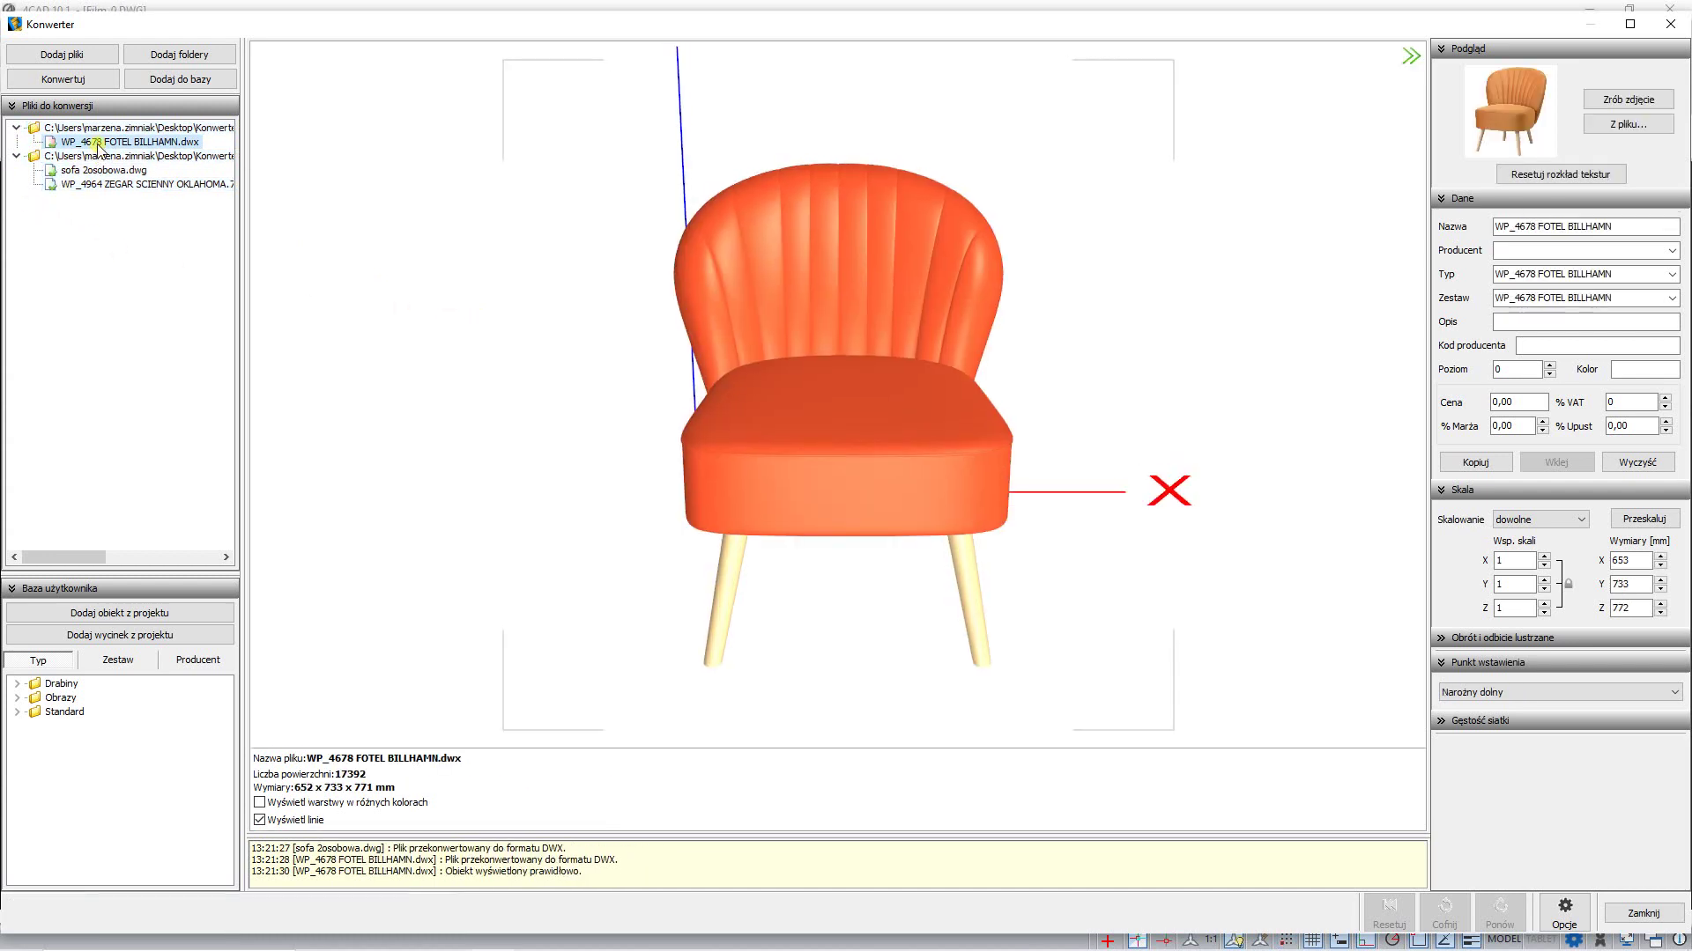
Step: Save the armchair to the user database as FOTEL BILLHAMN under a new 'fotele' type
left_click_drag(647, 456, 876, 419)
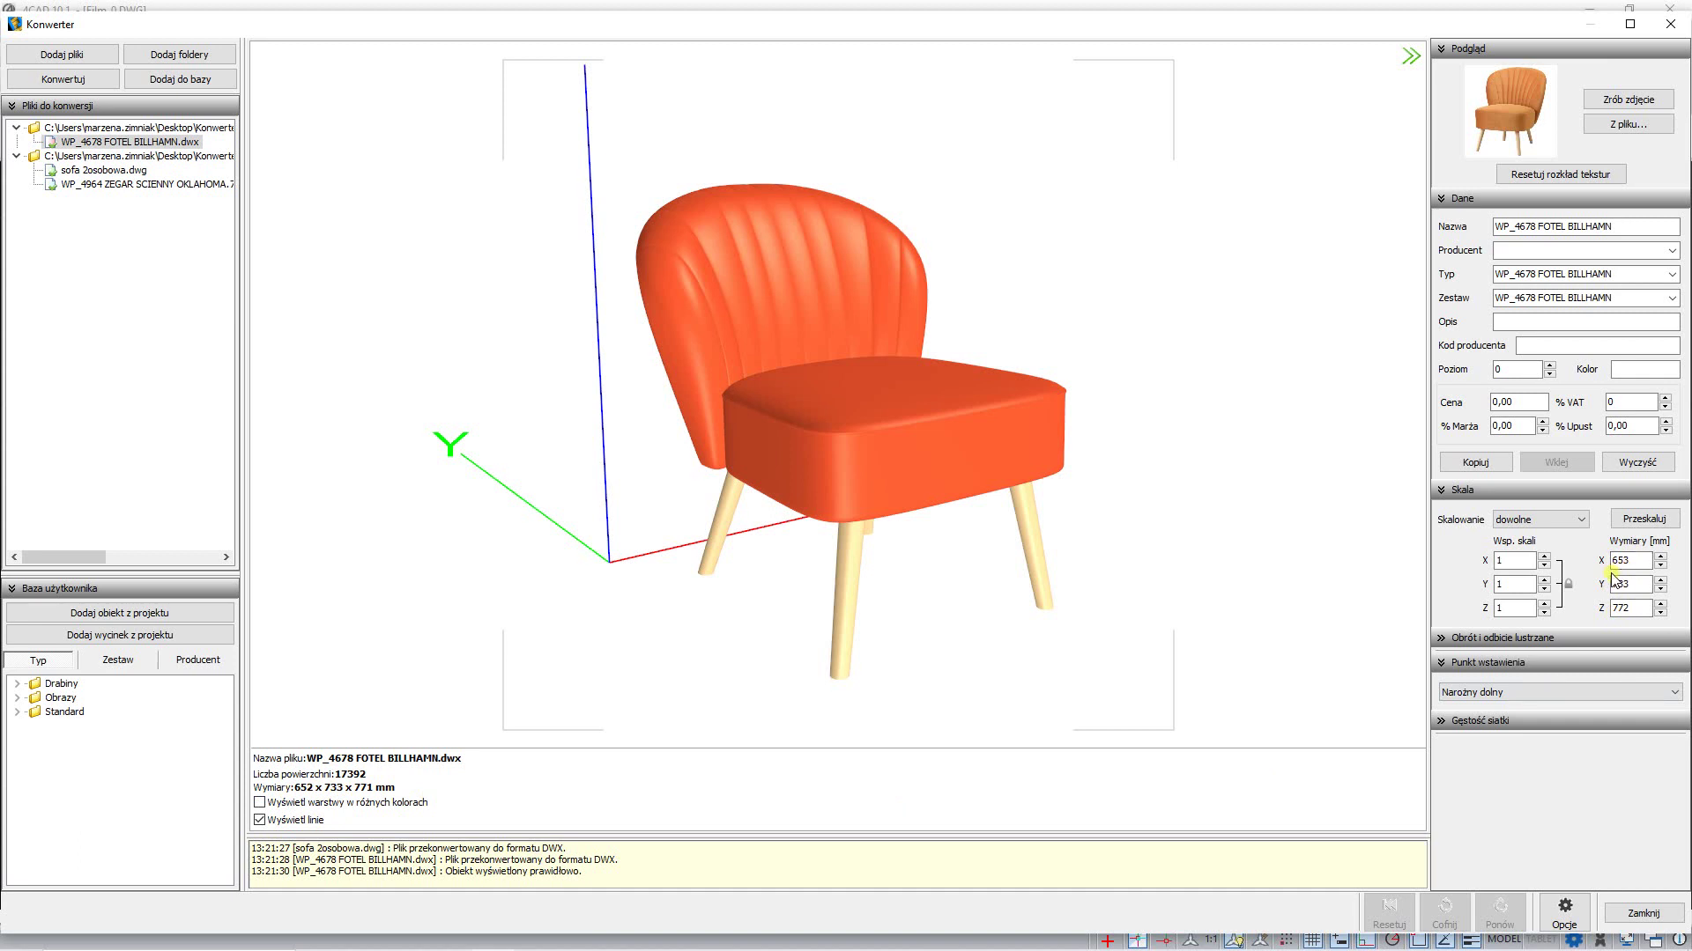
left_click(1626, 587)
left_click(1608, 280)
type("fotele")
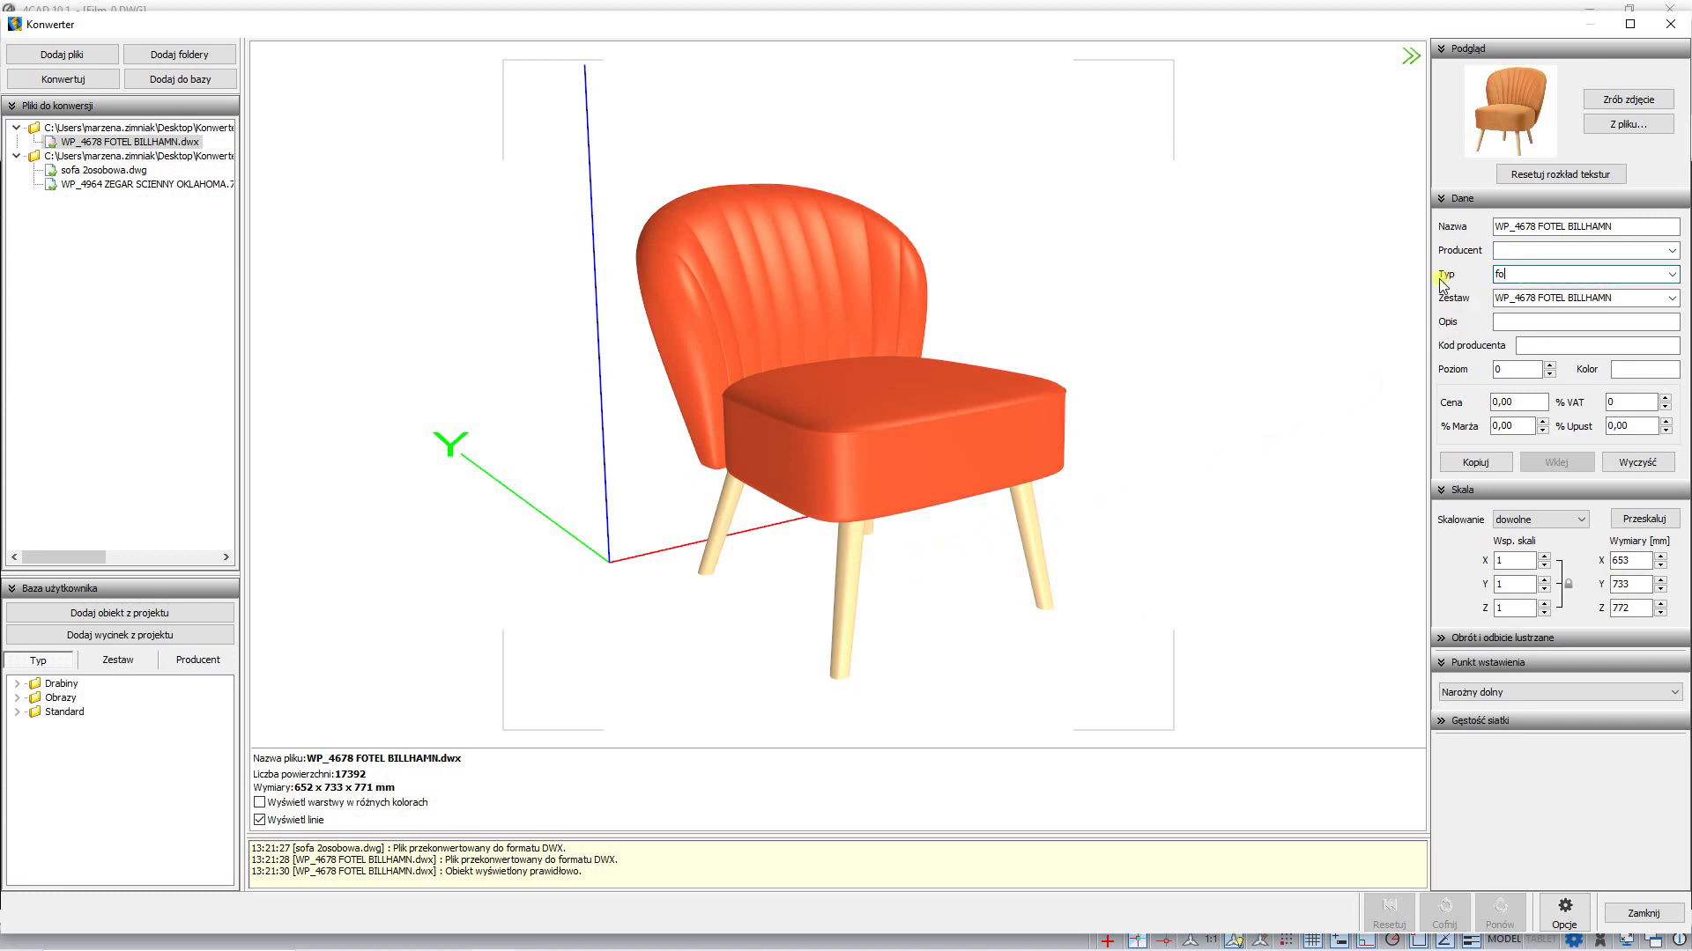
double_click(1535, 231)
key("Delete")
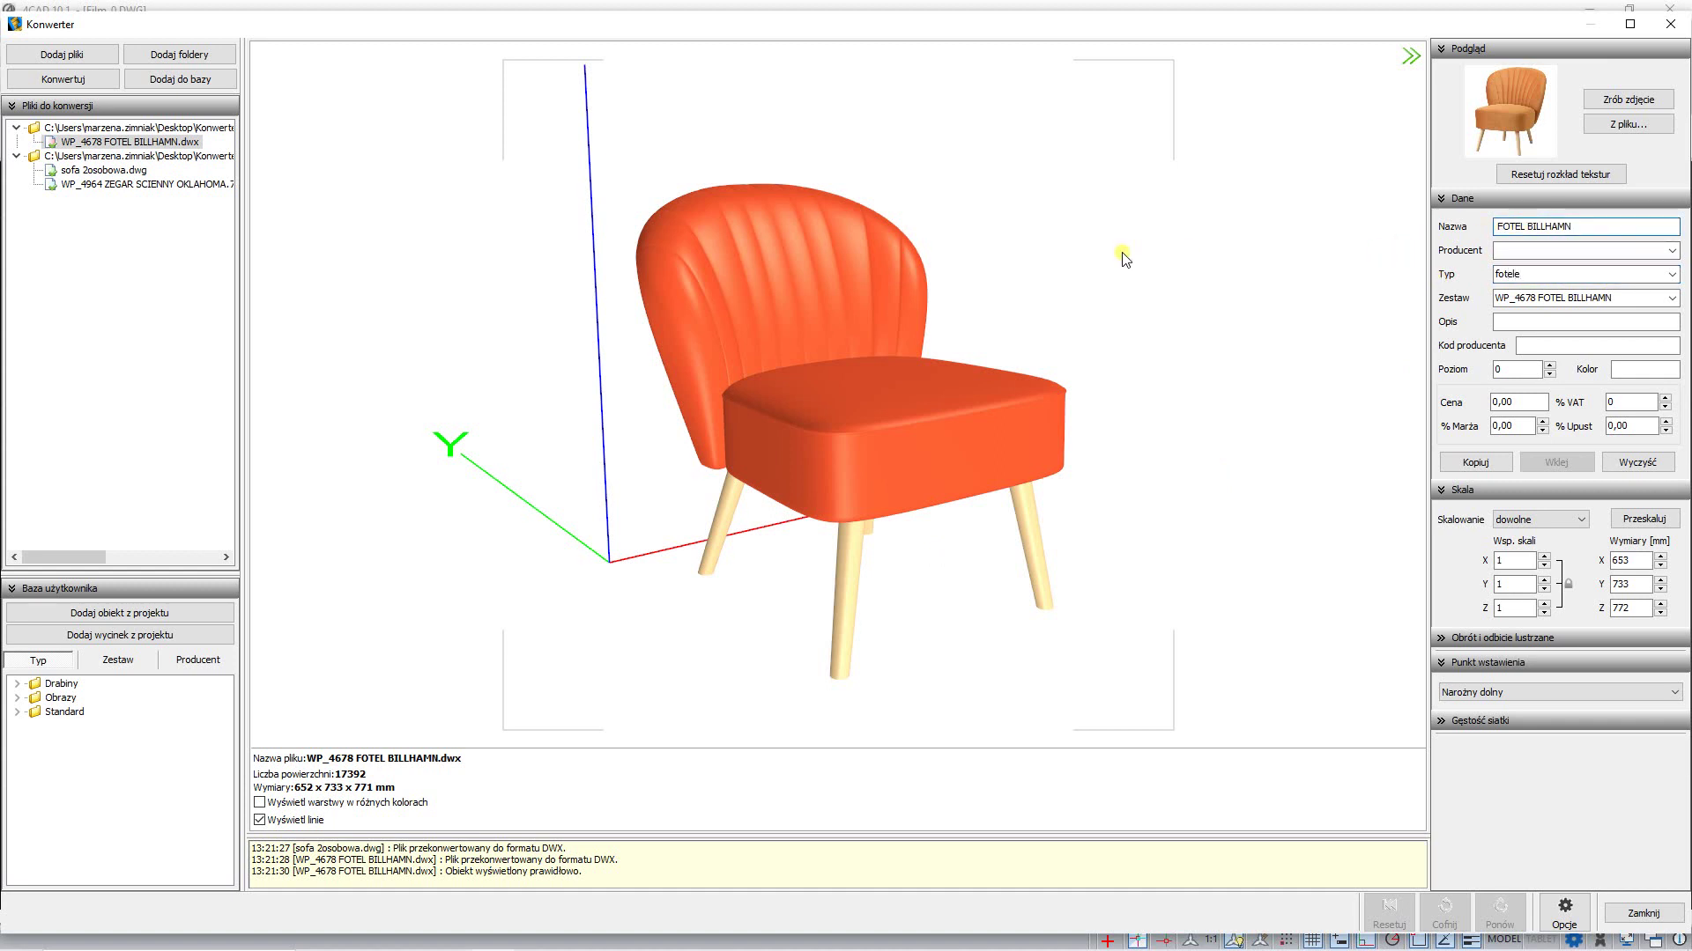
left_click(204, 82)
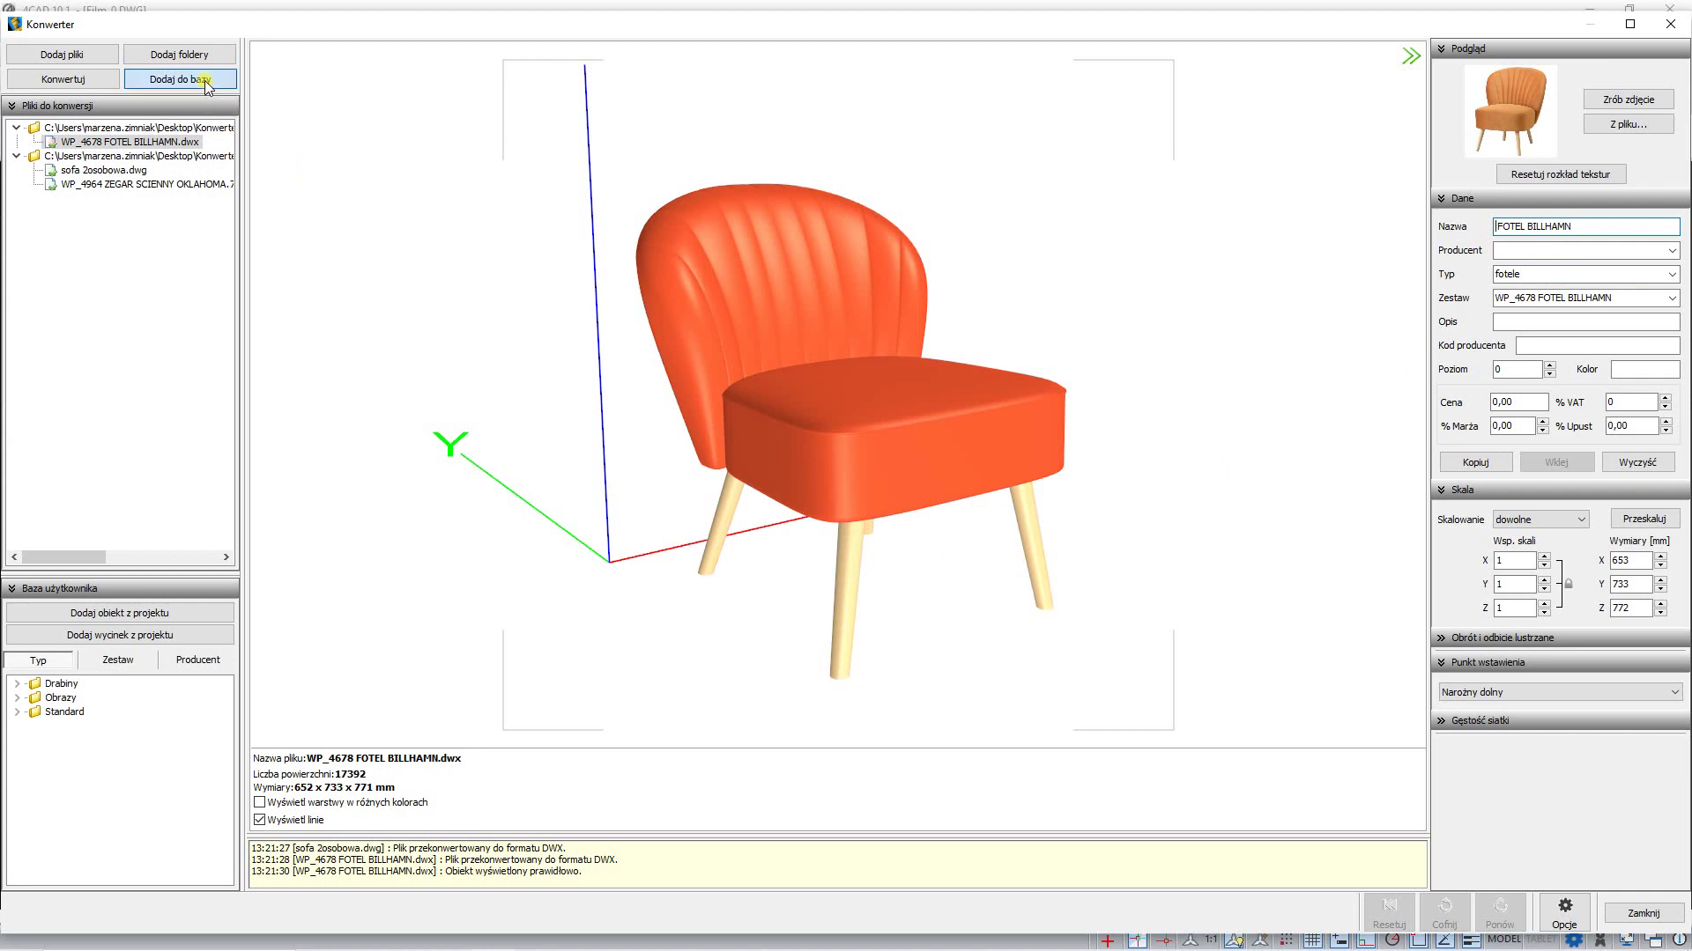
Step: Rescale sofa 2osobowa by x10 (cm to mm) to 1386 × 1213 × 1103 mm
left_click(126, 172)
left_click_drag(608, 423, 781, 383)
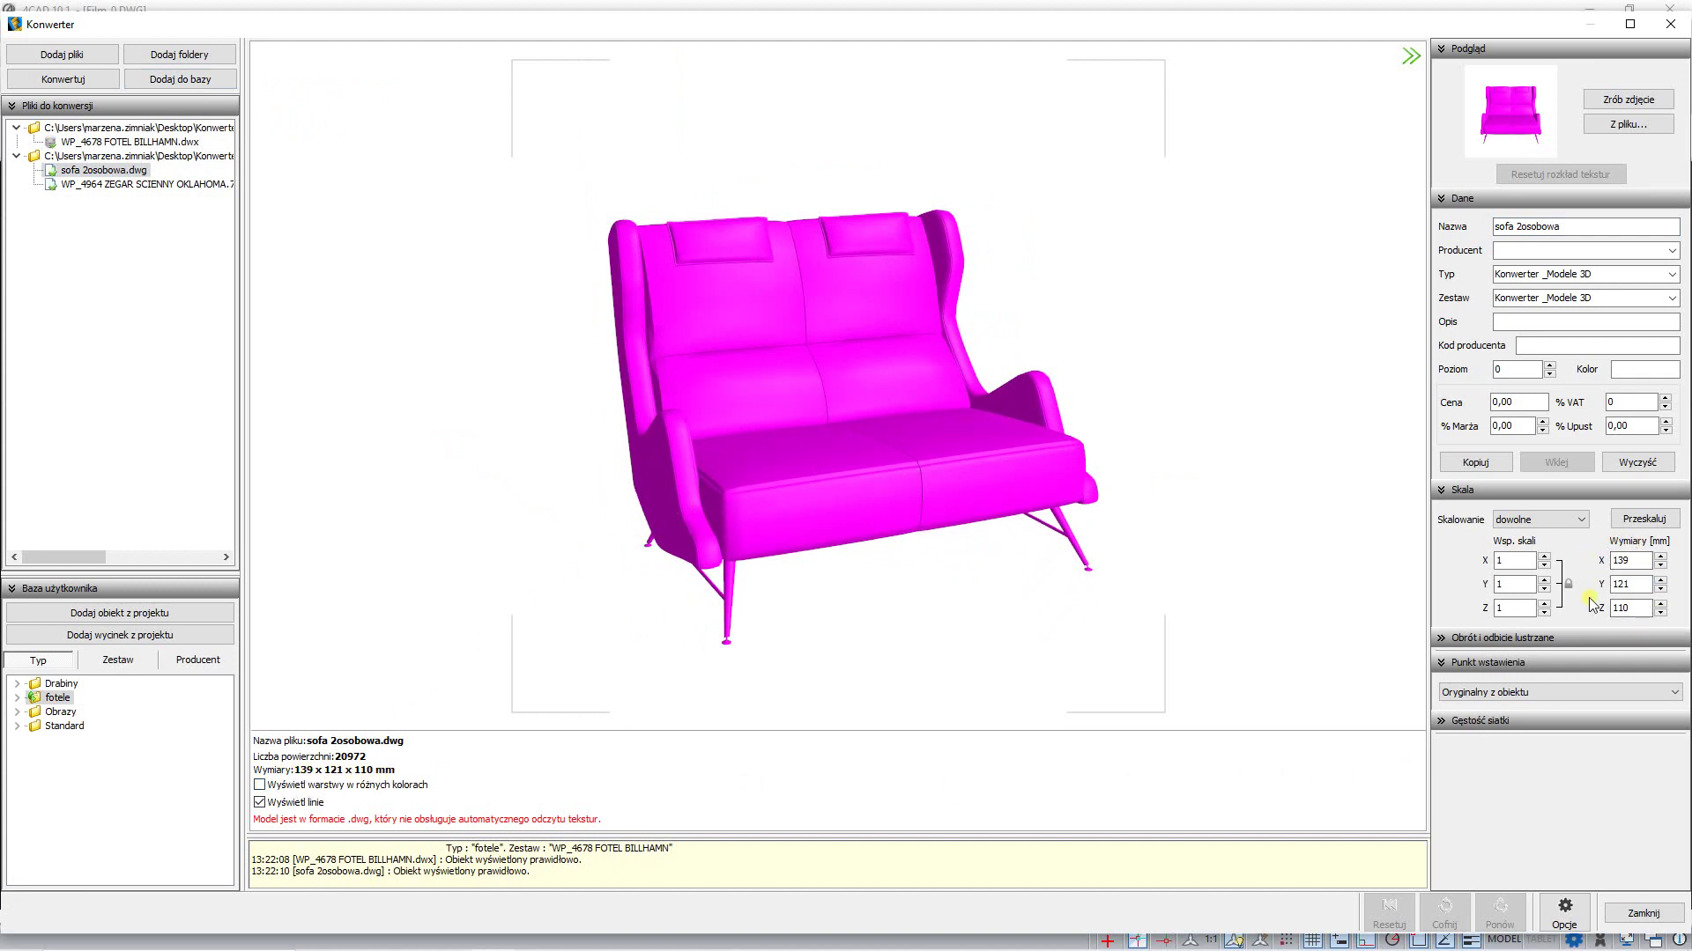
left_click(1619, 561)
left_click(1507, 521)
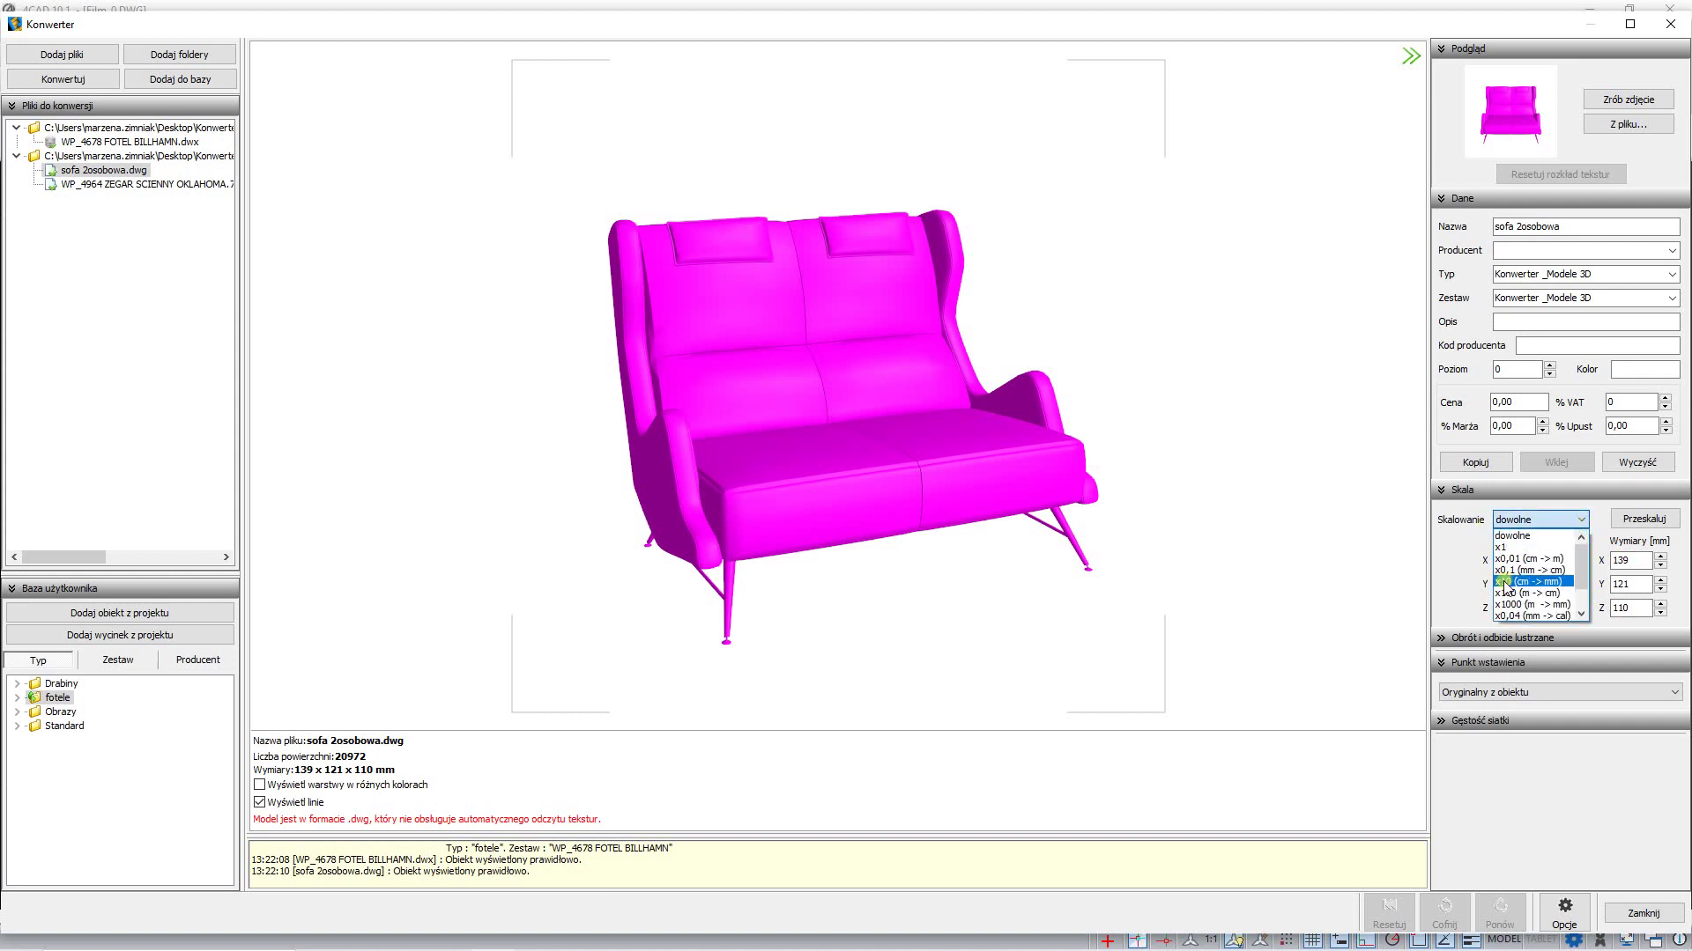
left_click(1507, 584)
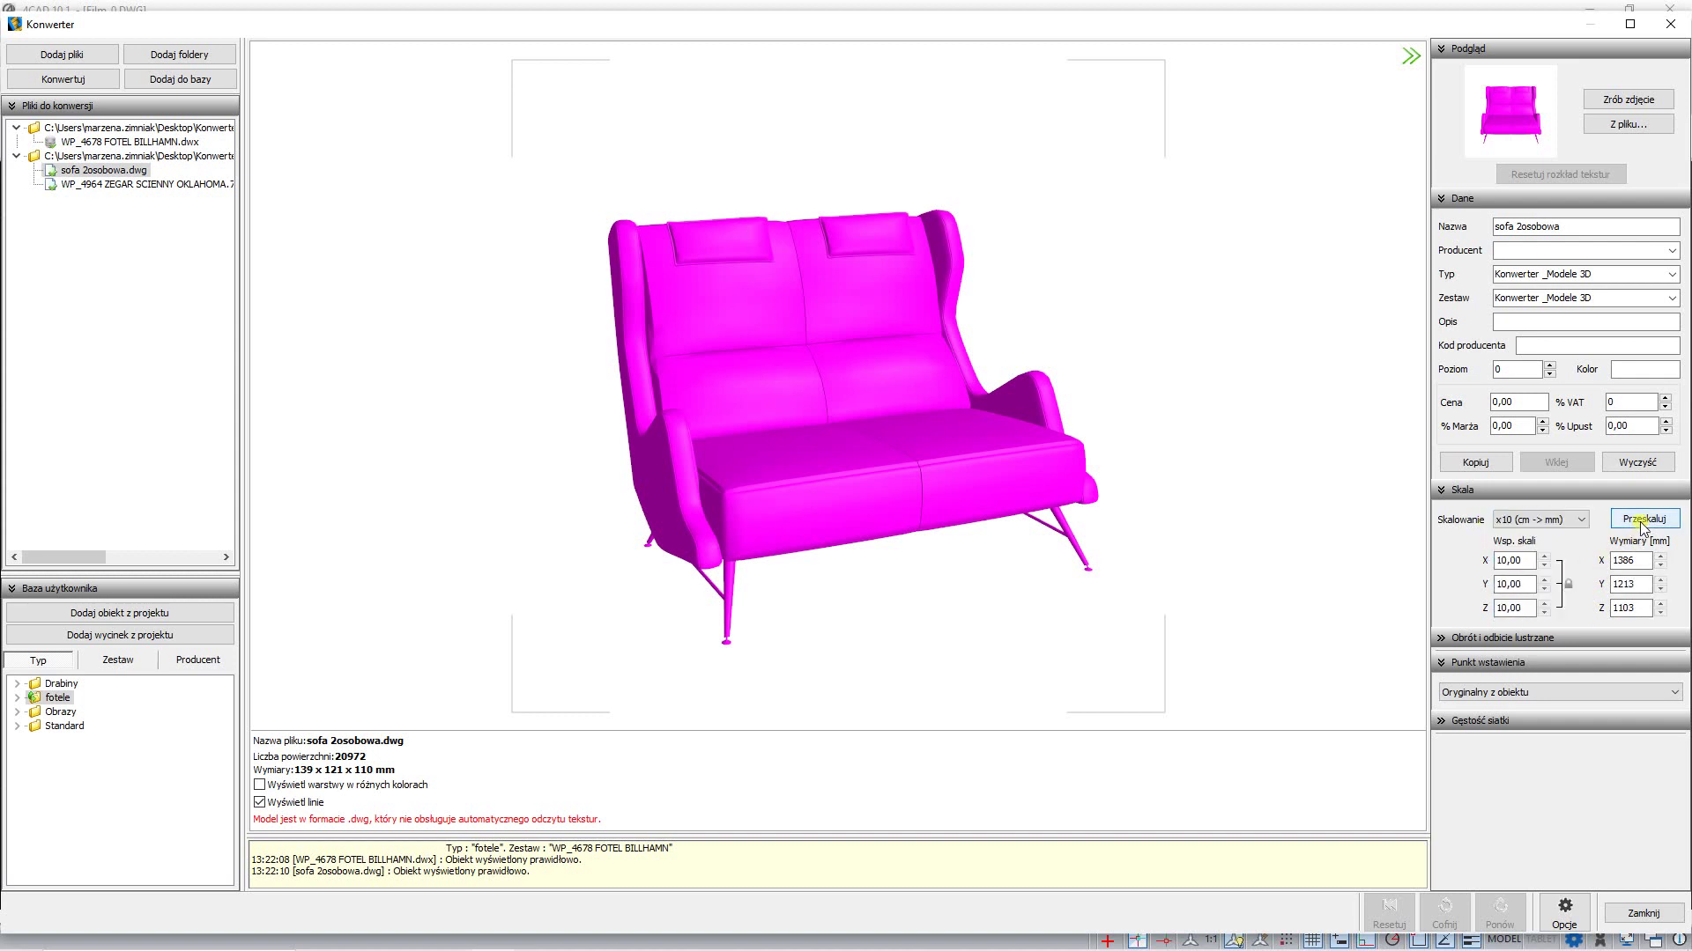
left_click(1641, 522)
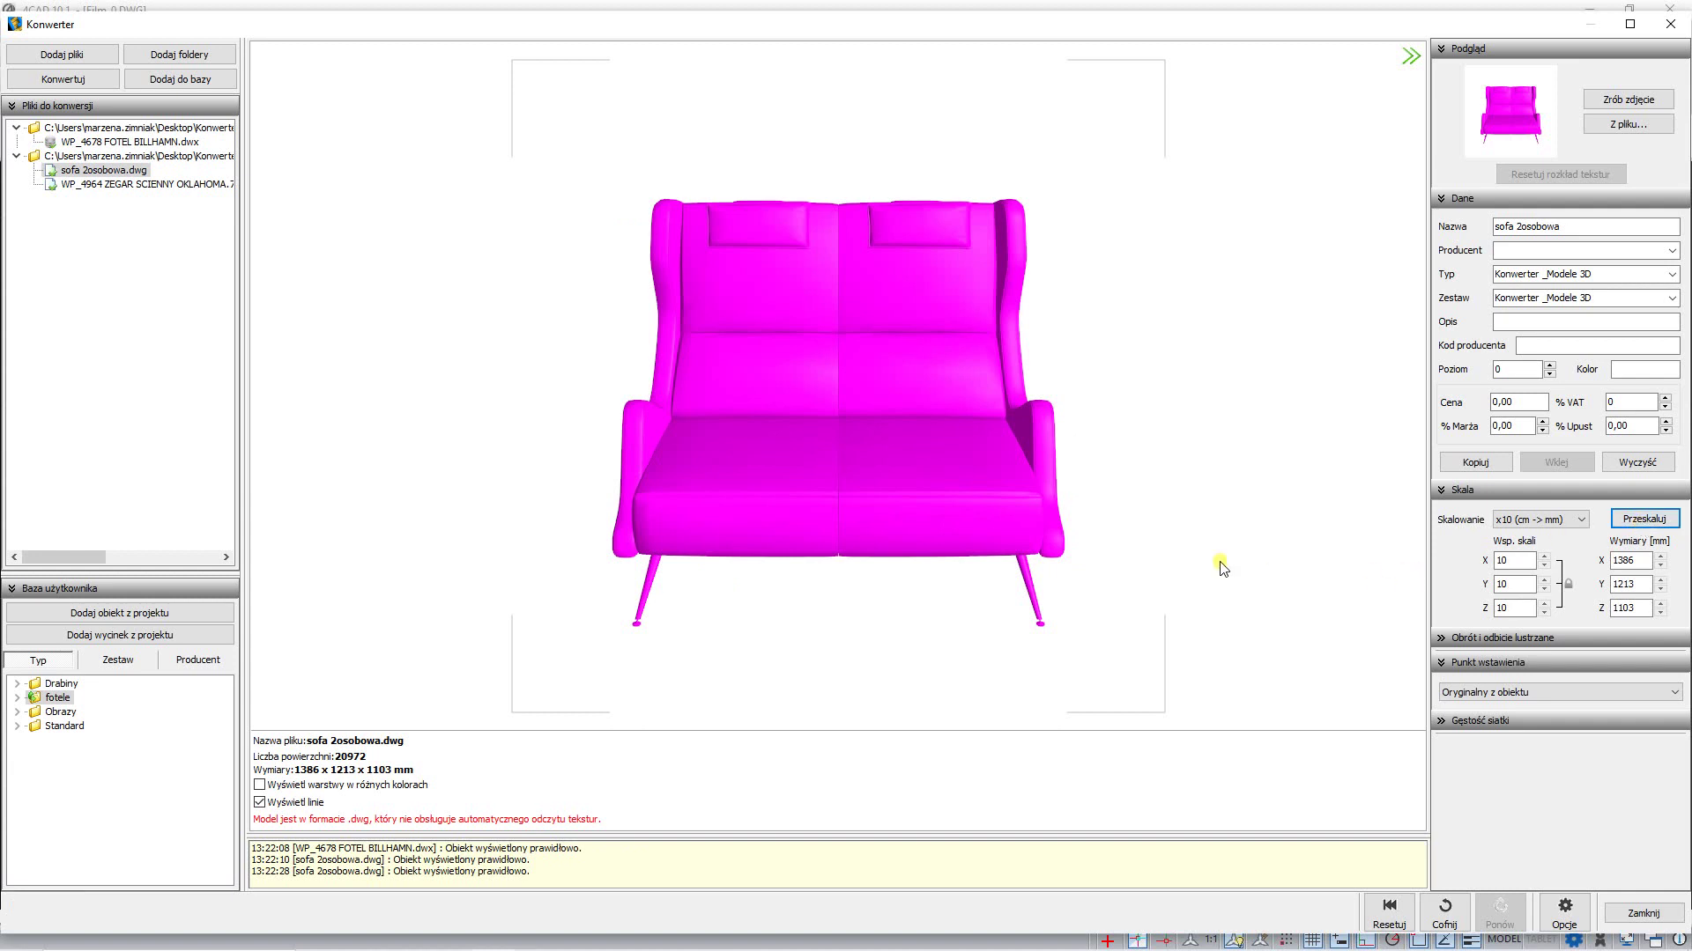
Step: Set the sofa's insertion point to Narożny dolny and save it under new type 'sofy'
left_click_drag(982, 521, 1222, 470)
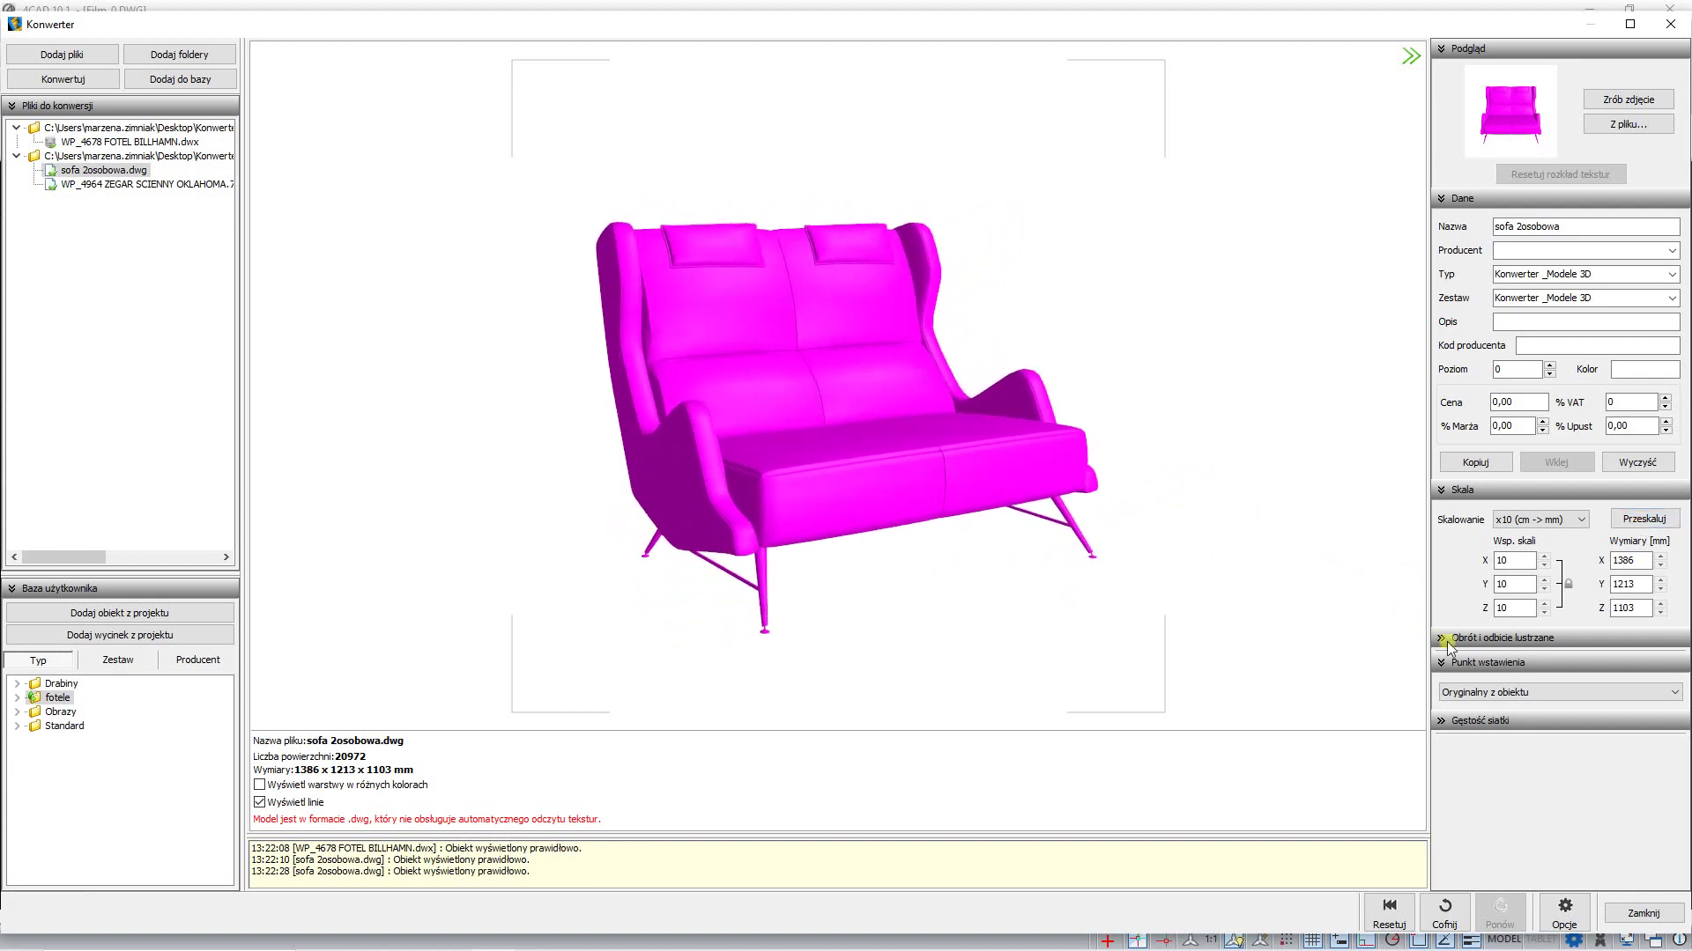
left_click(1672, 695)
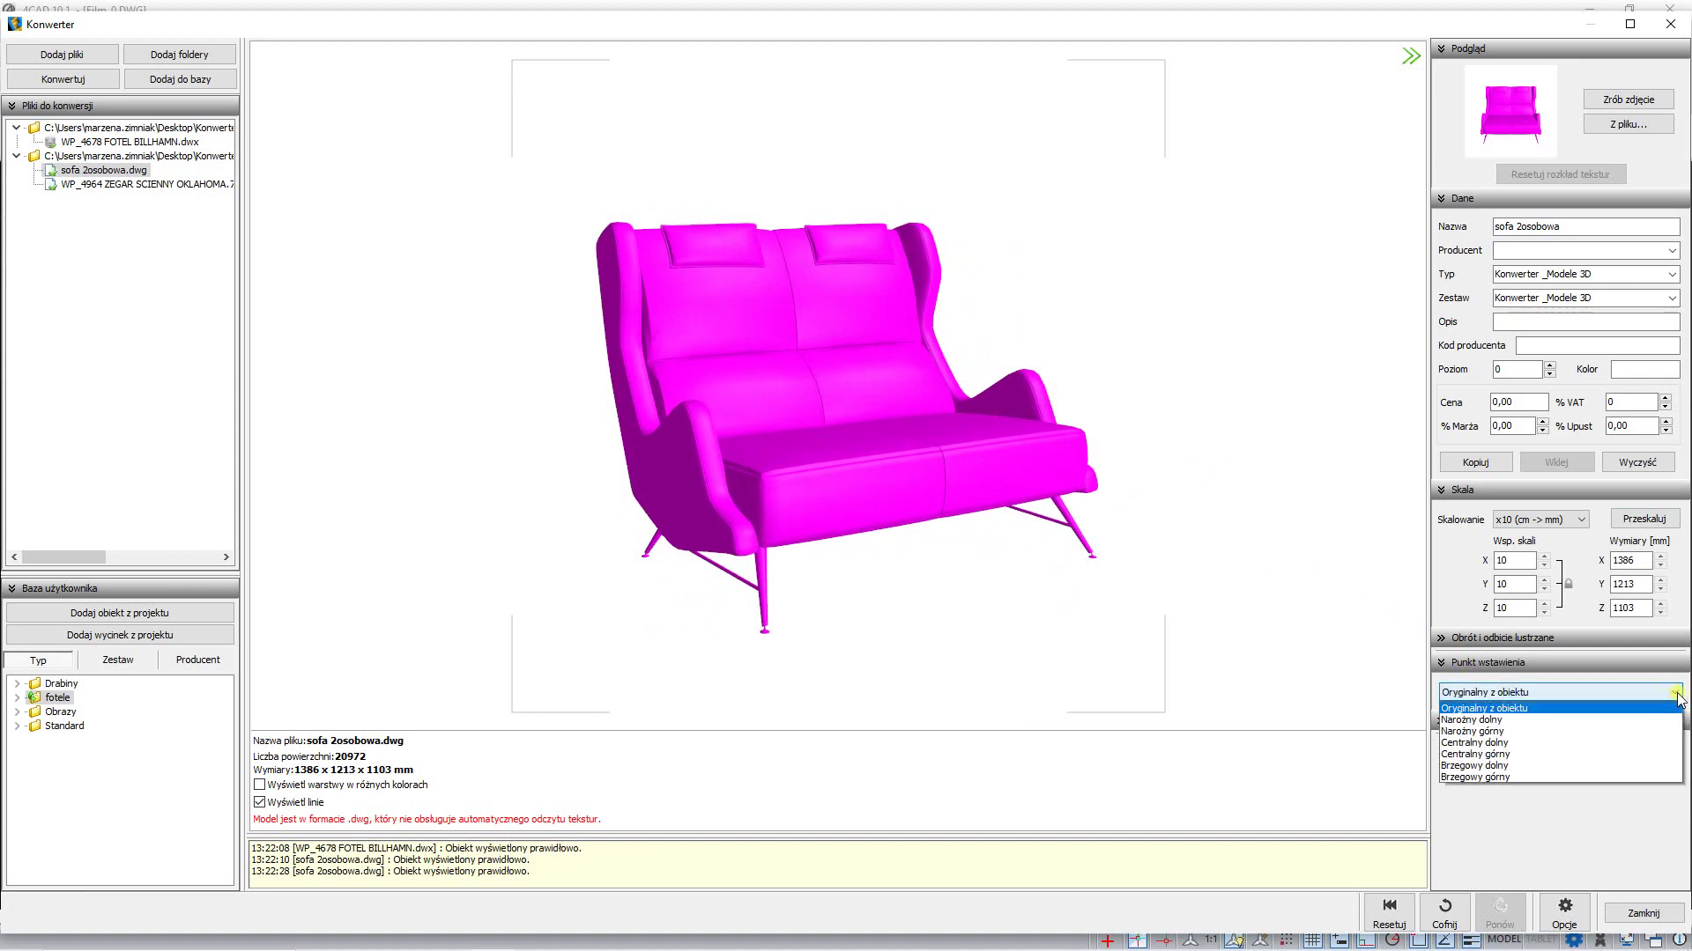
left_click(1491, 727)
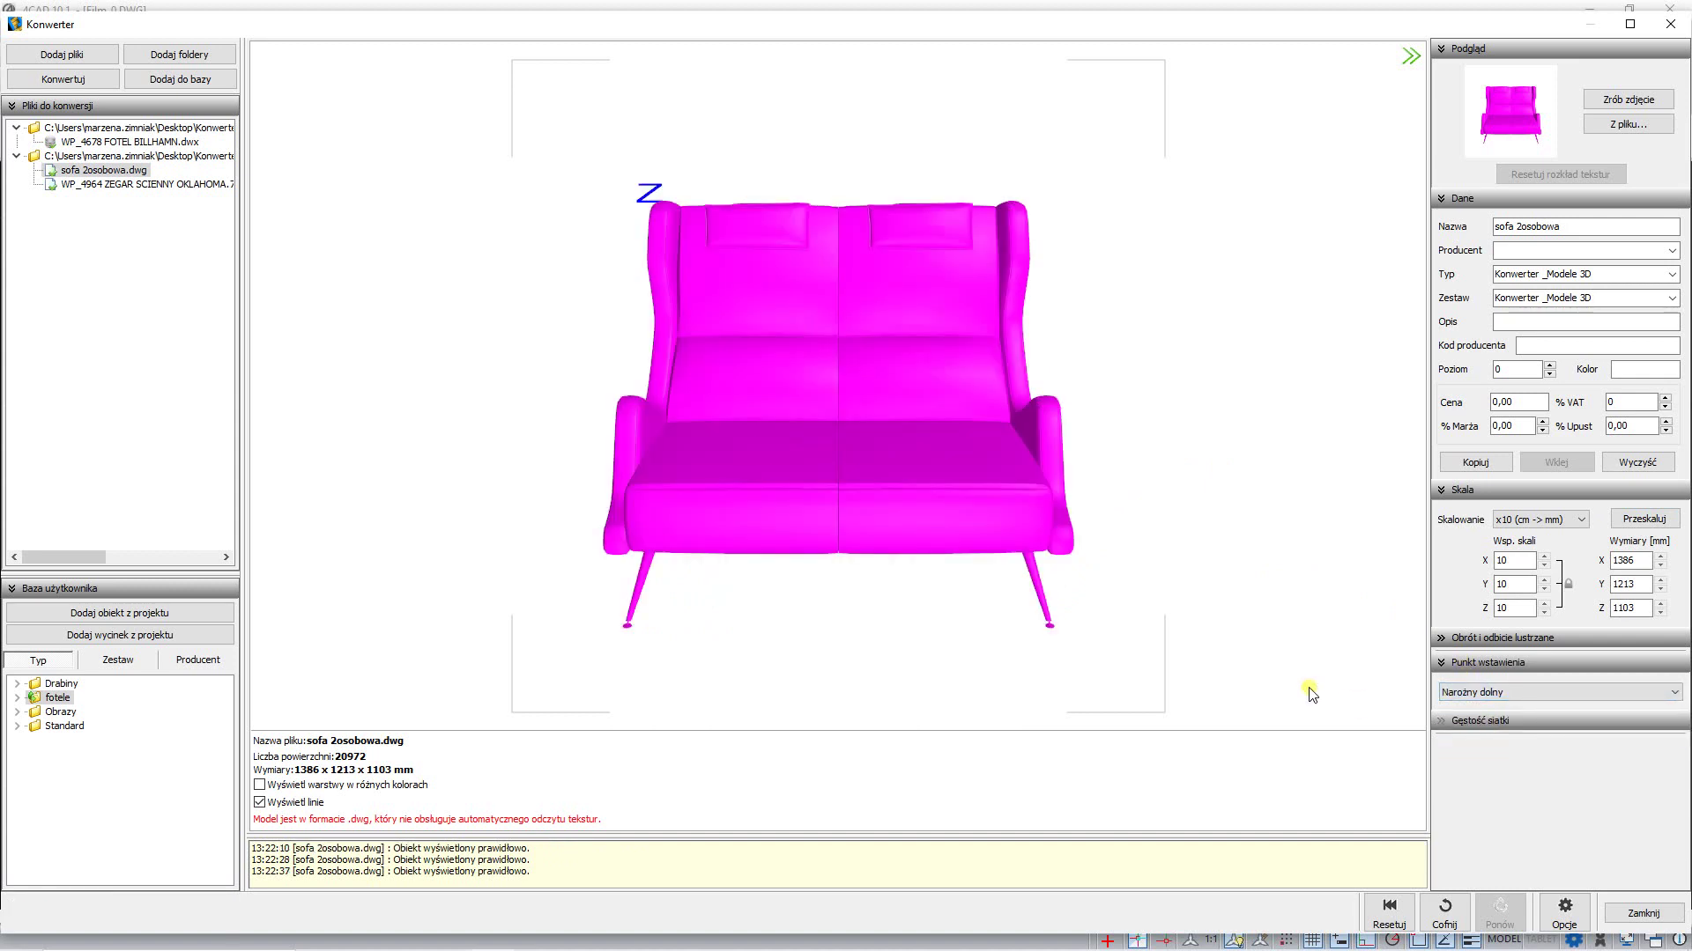
left_click_drag(664, 449, 938, 404)
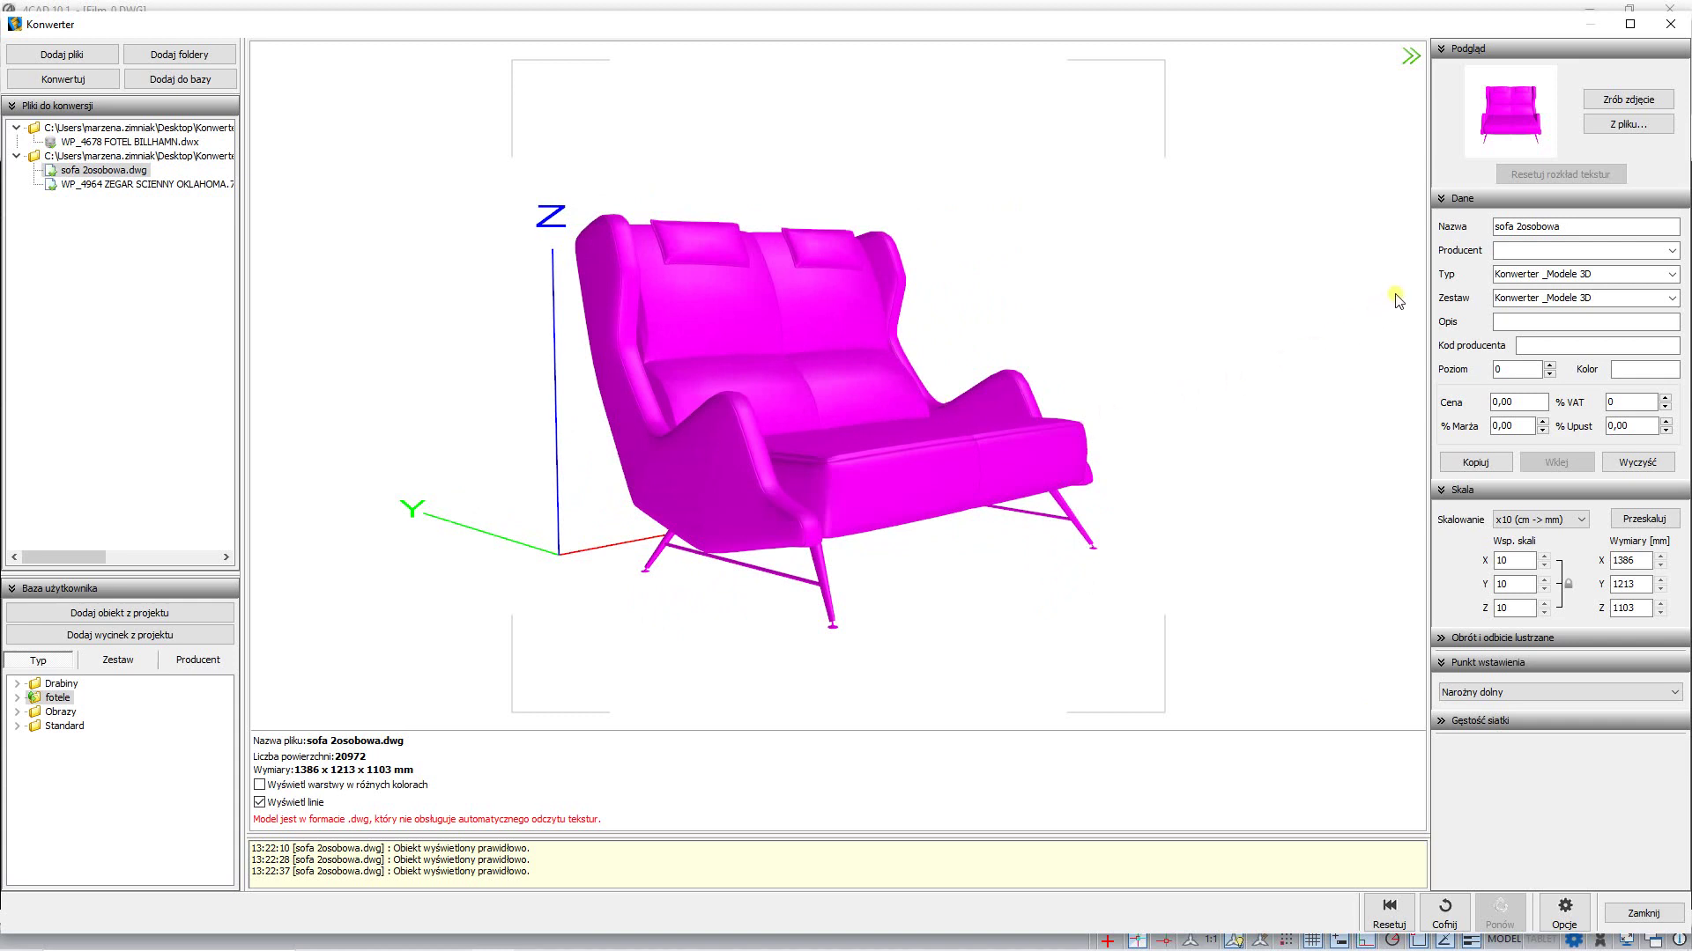
left_click_drag(1594, 275, 1452, 286)
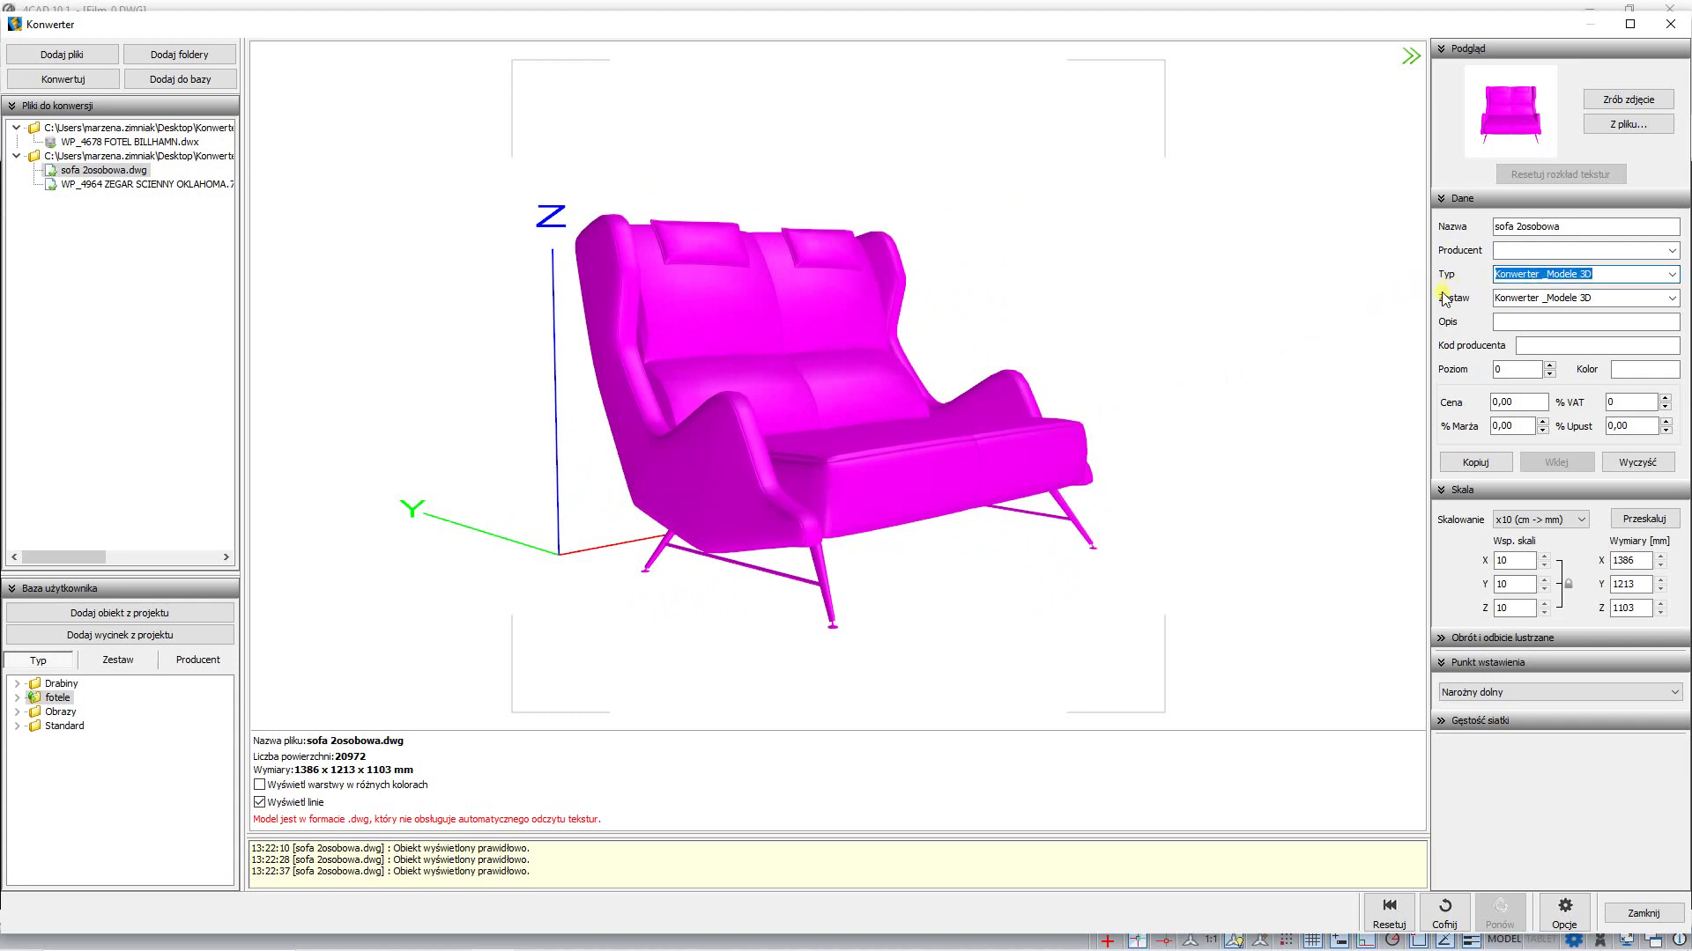
type("sofy")
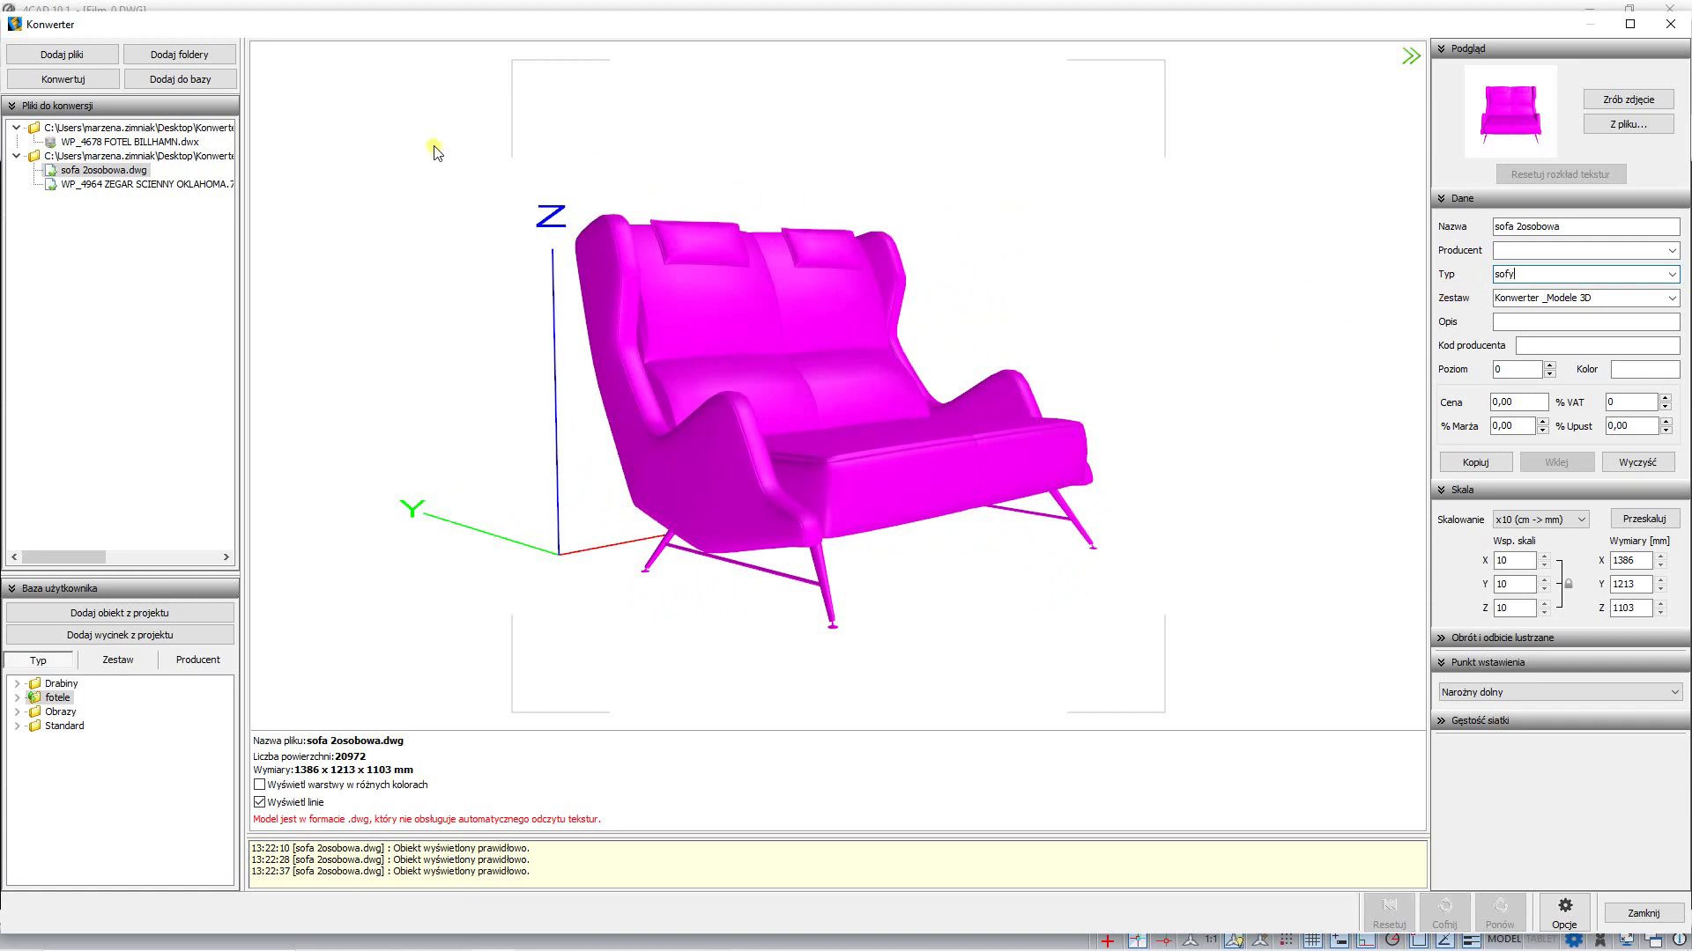
left_click(209, 81)
Step: Save the clock as ZEGAR SCIENNY OKLAHOMA under a new 'zegary' type, without the WP_4964 prefix
left_click(141, 185)
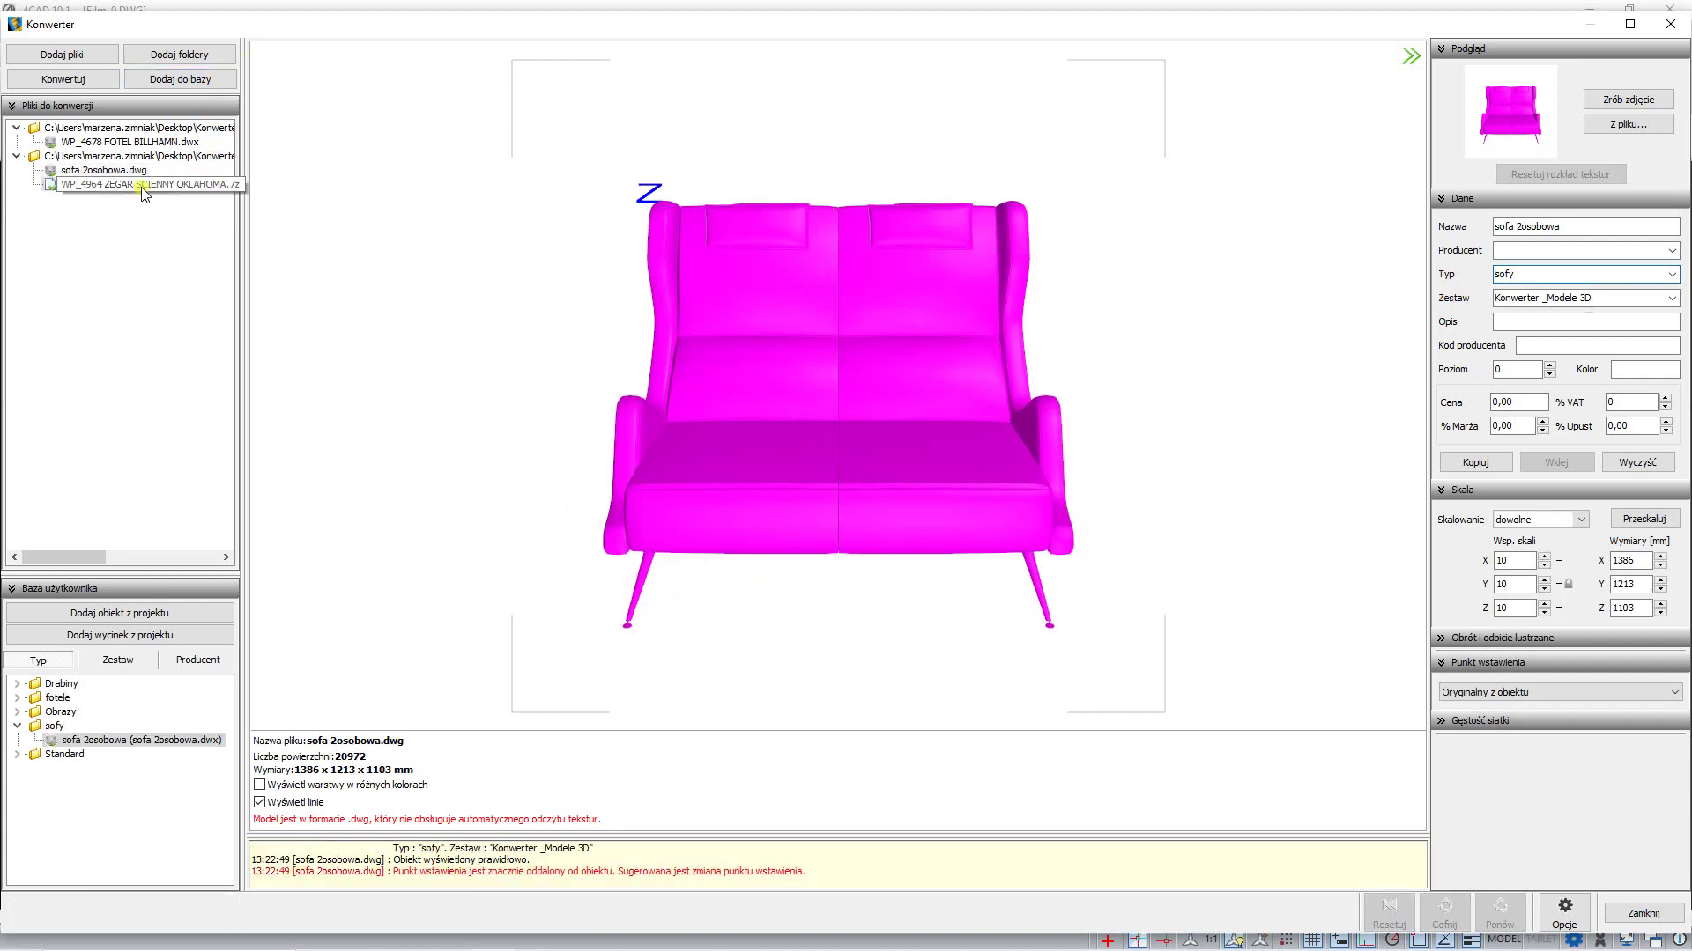
mouse_move(714, 284)
left_mouse_down()
mouse_move(752, 236)
mouse_move(835, 240)
mouse_move(814, 245)
left_mouse_up()
left_click(1497, 370)
type("1800")
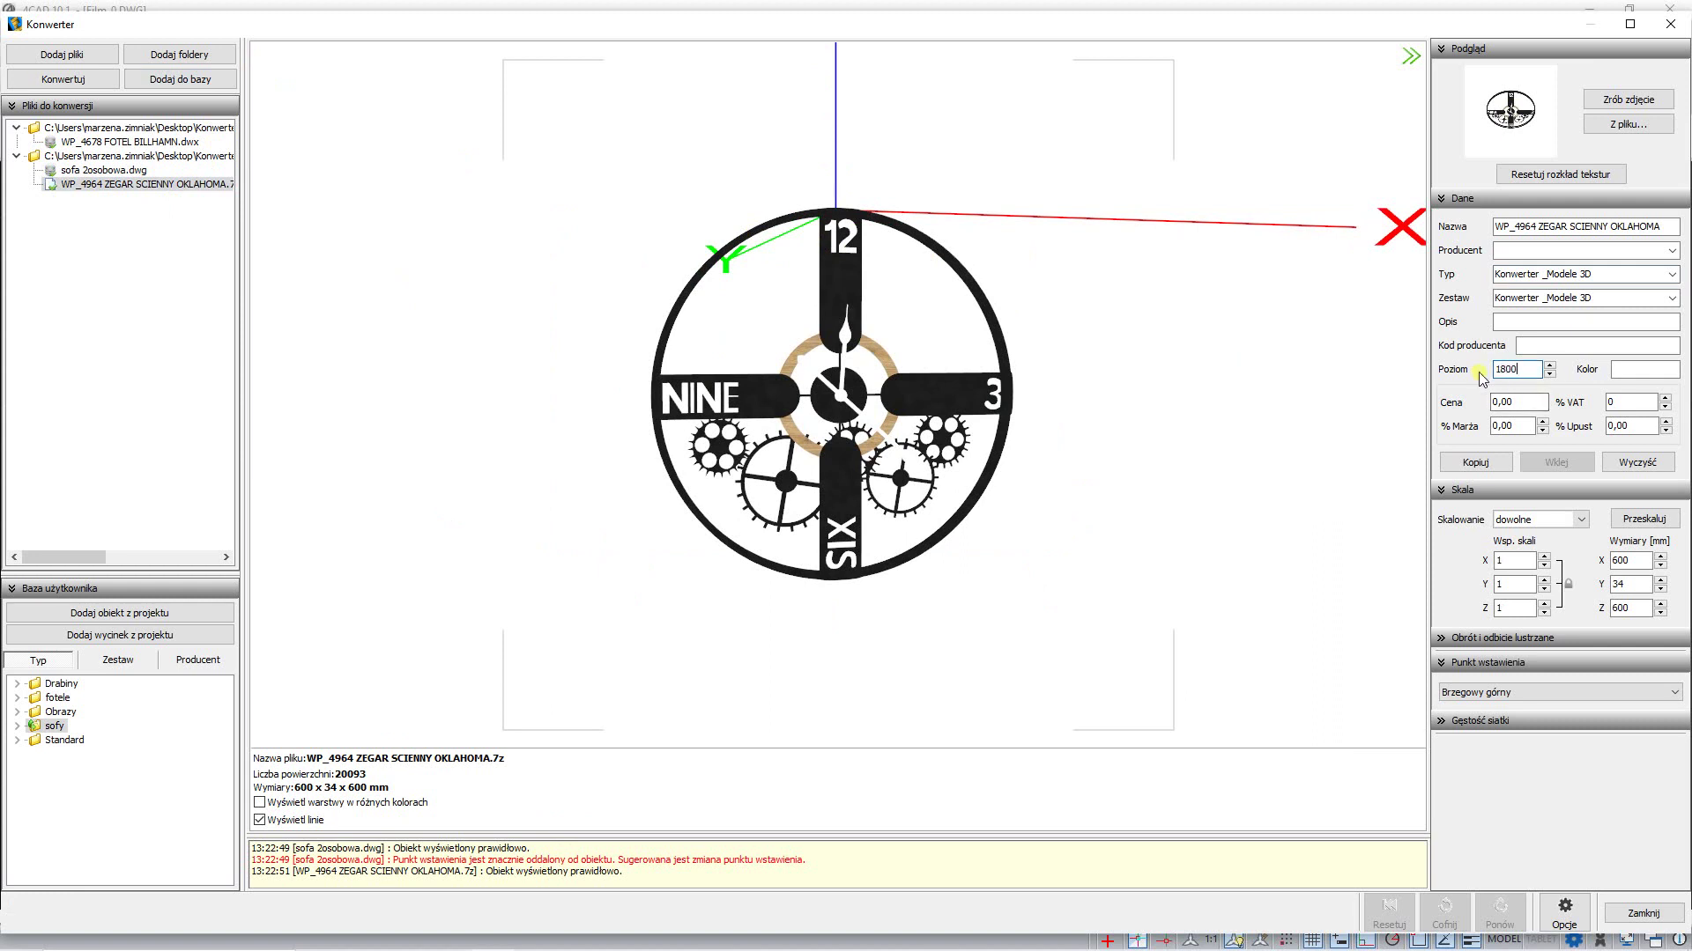
left_click(1606, 277)
type("zegary")
left_click_drag(1539, 226, 1424, 238)
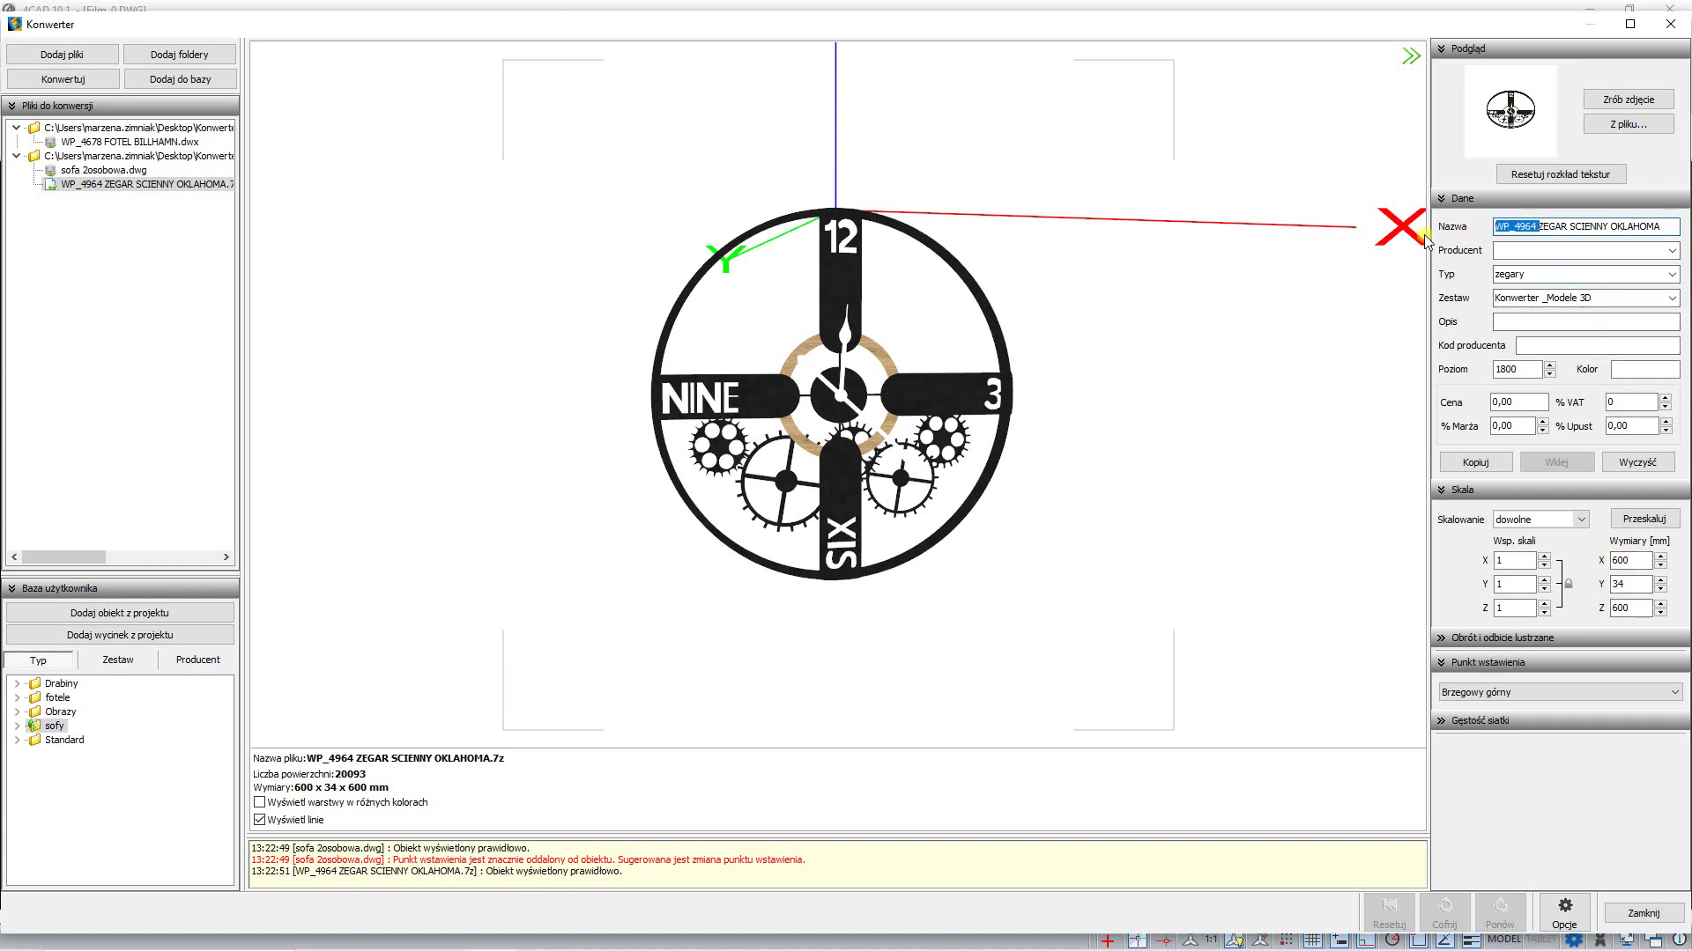
key("BackSpace")
left_click(197, 81)
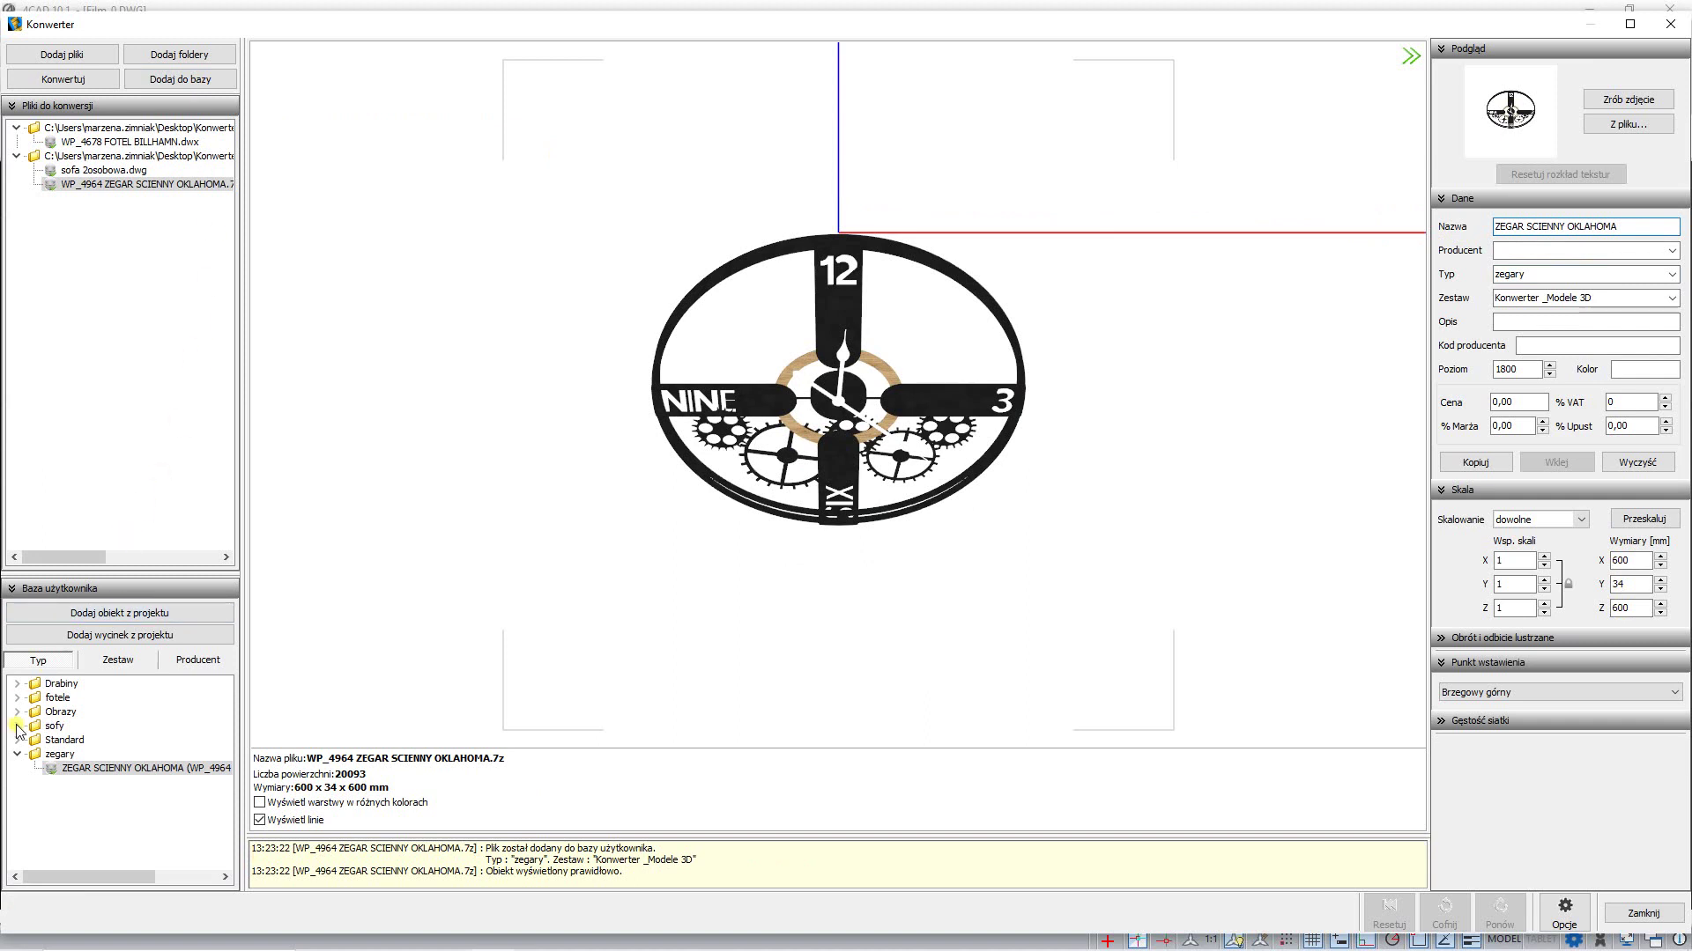
Step: Check the sofy and fotele entries in Baza użytkownika, then close the converter
left_click(17, 726)
left_click(18, 697)
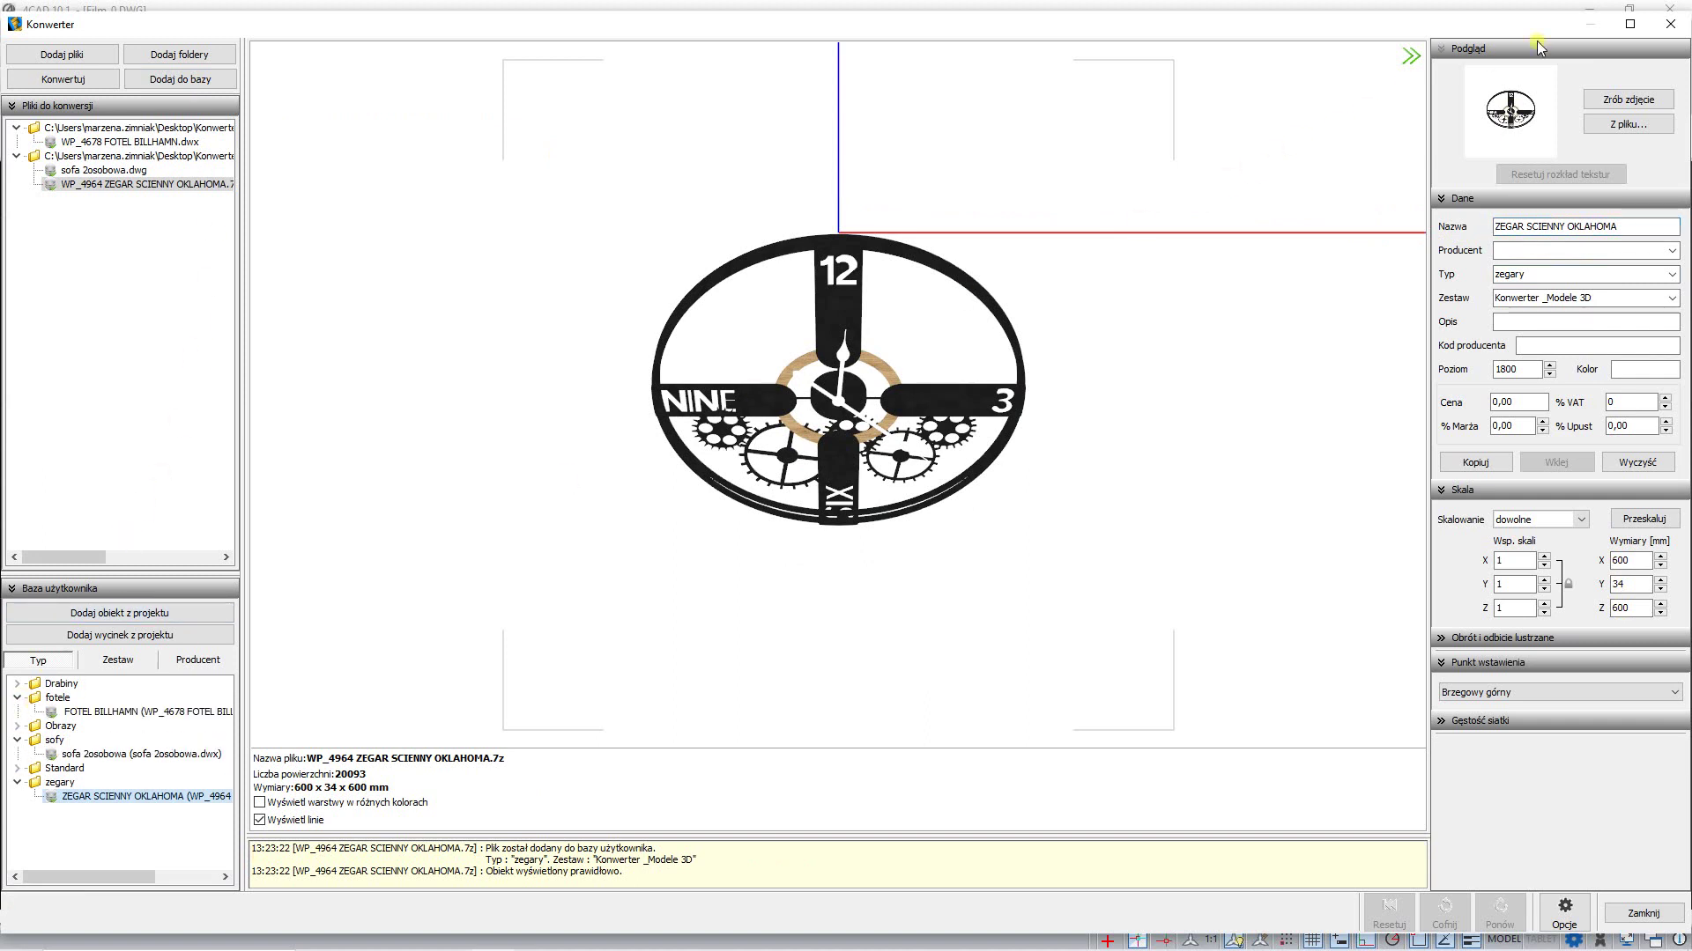
left_click(1672, 26)
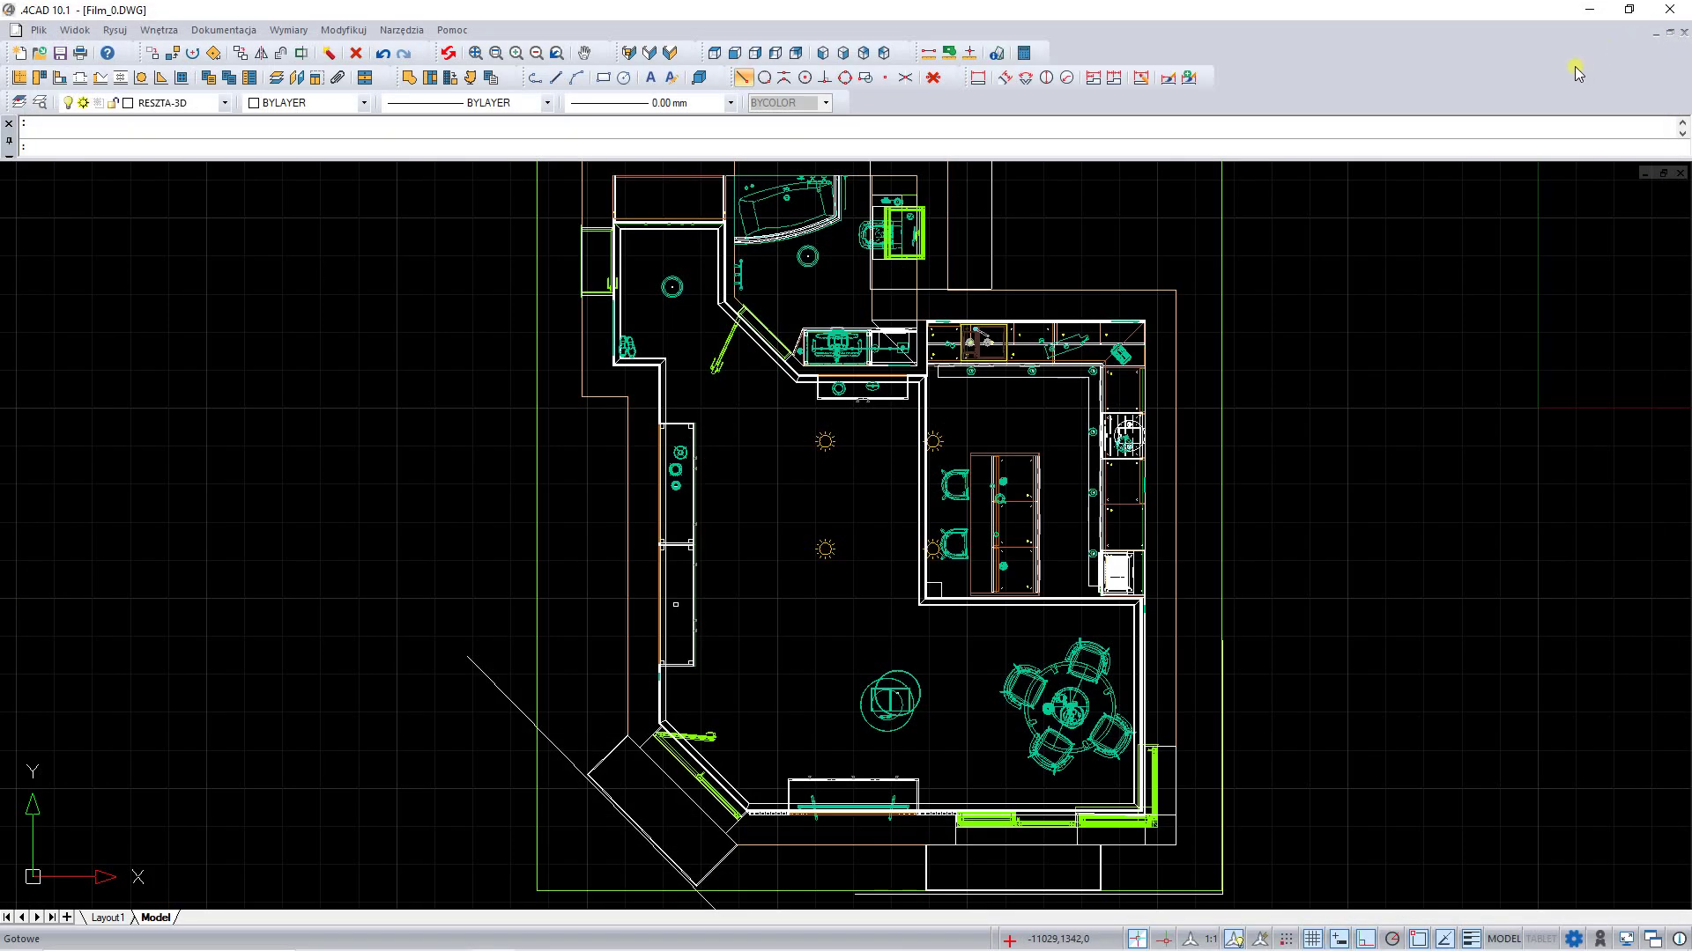
Step: Insert FOTEL BILLHAMN from the user's fotele category into the left room and view it in CAD Decor
left_click(470, 78)
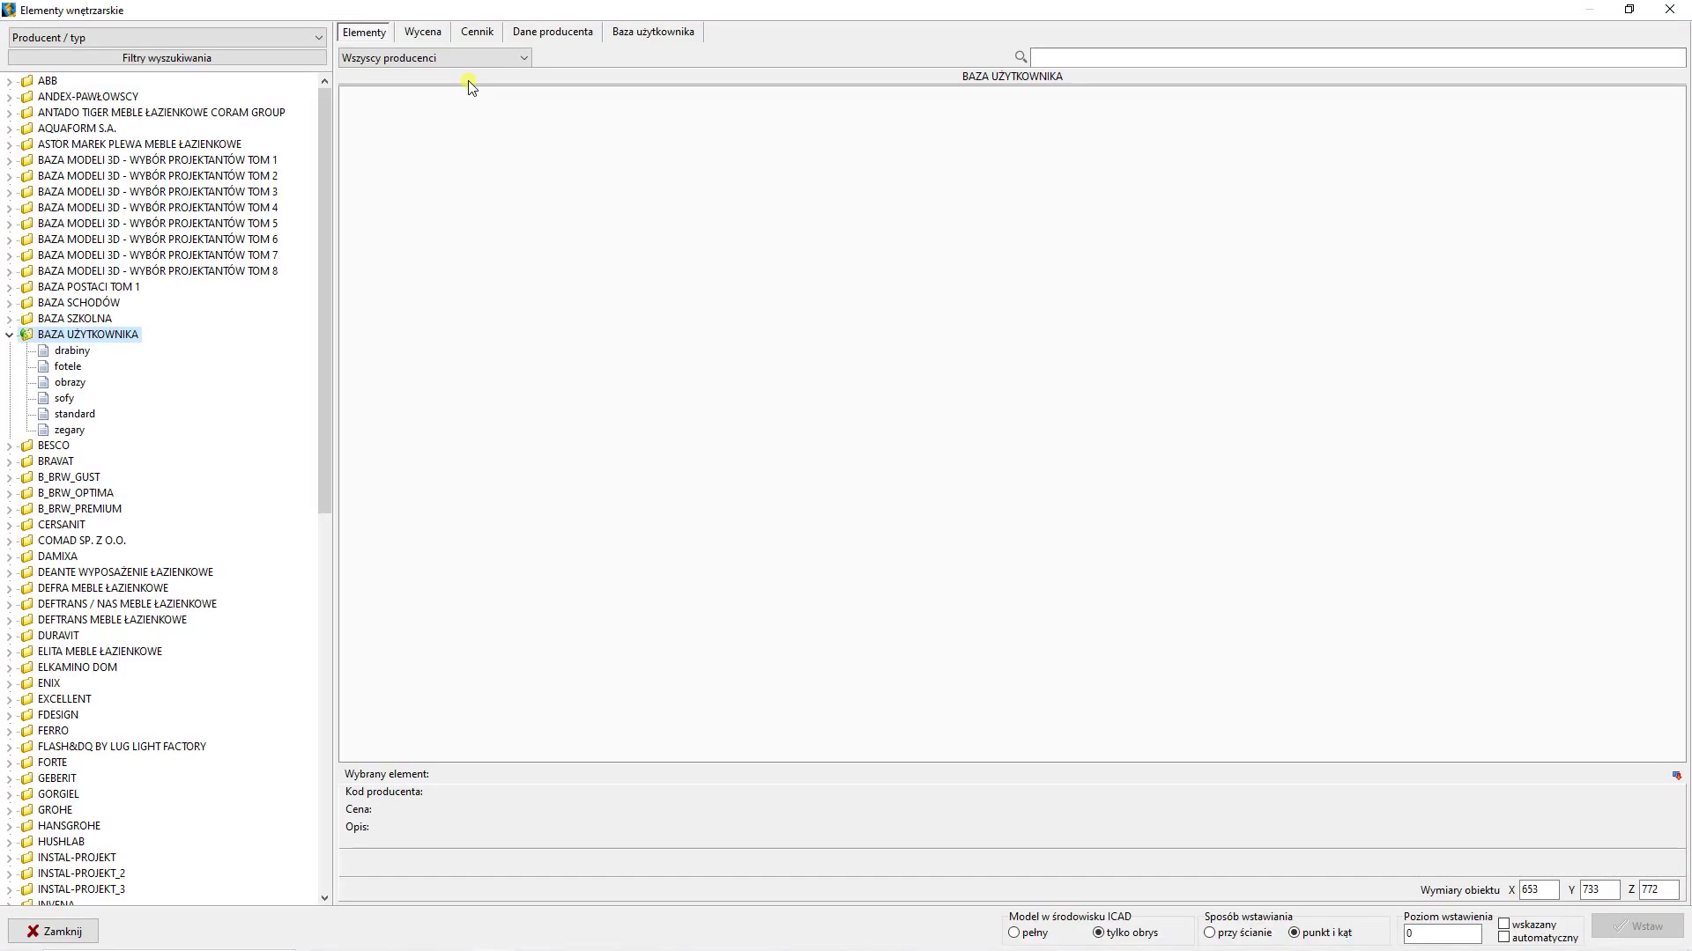
left_click(69, 367)
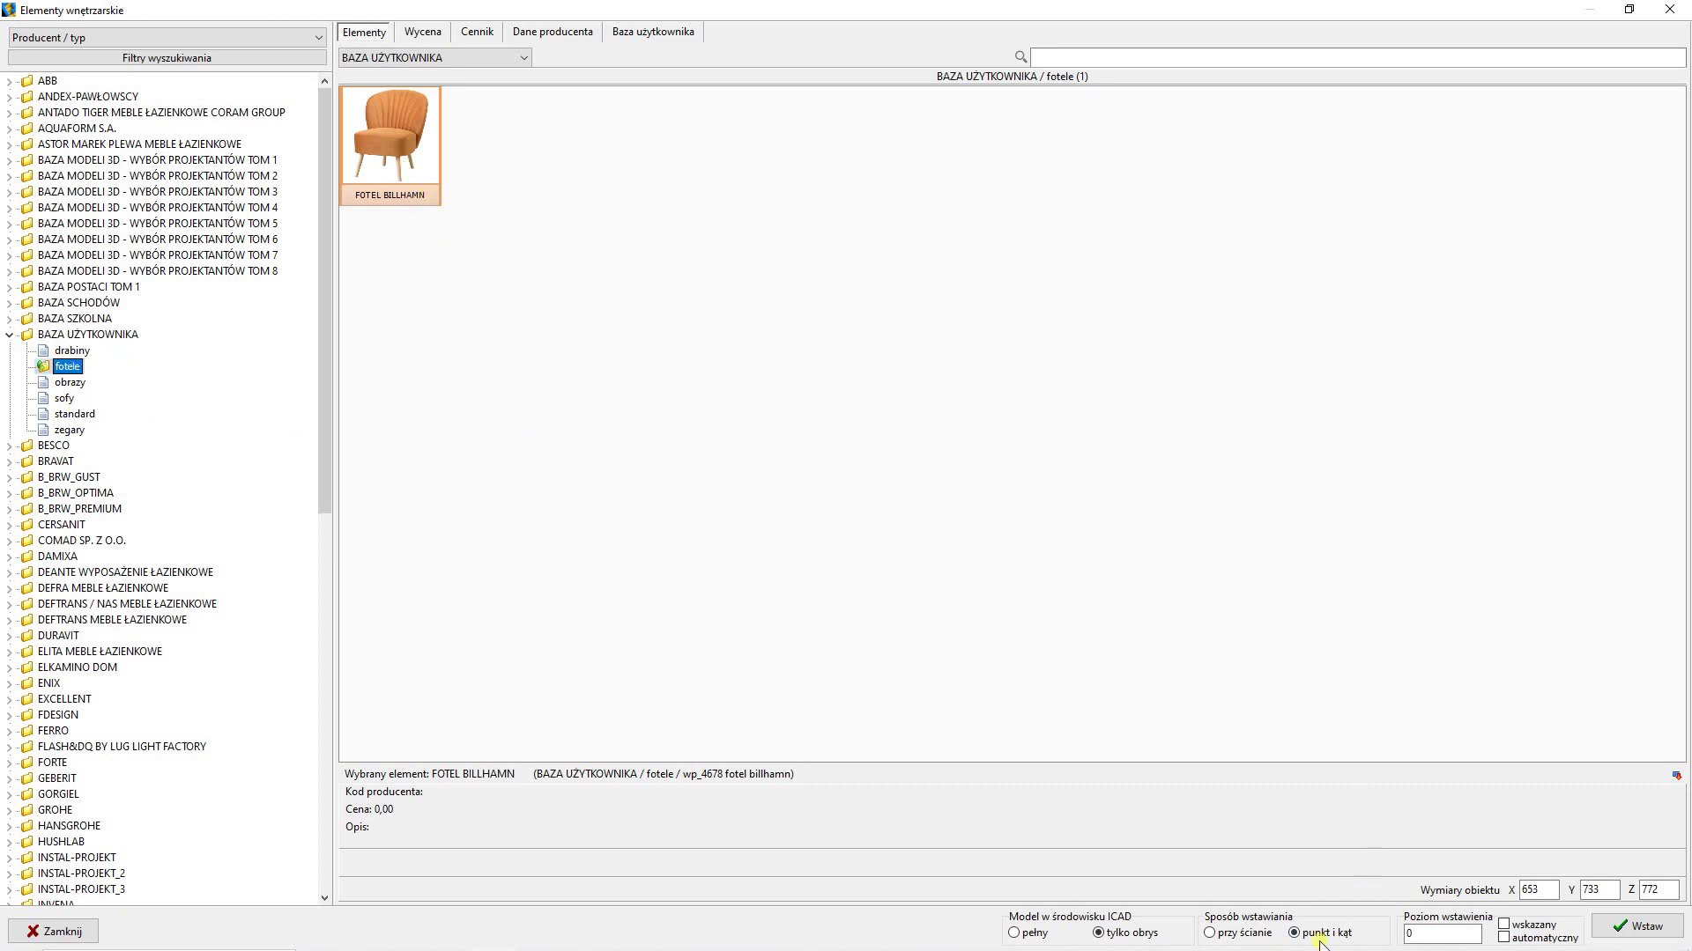
left_click(1629, 926)
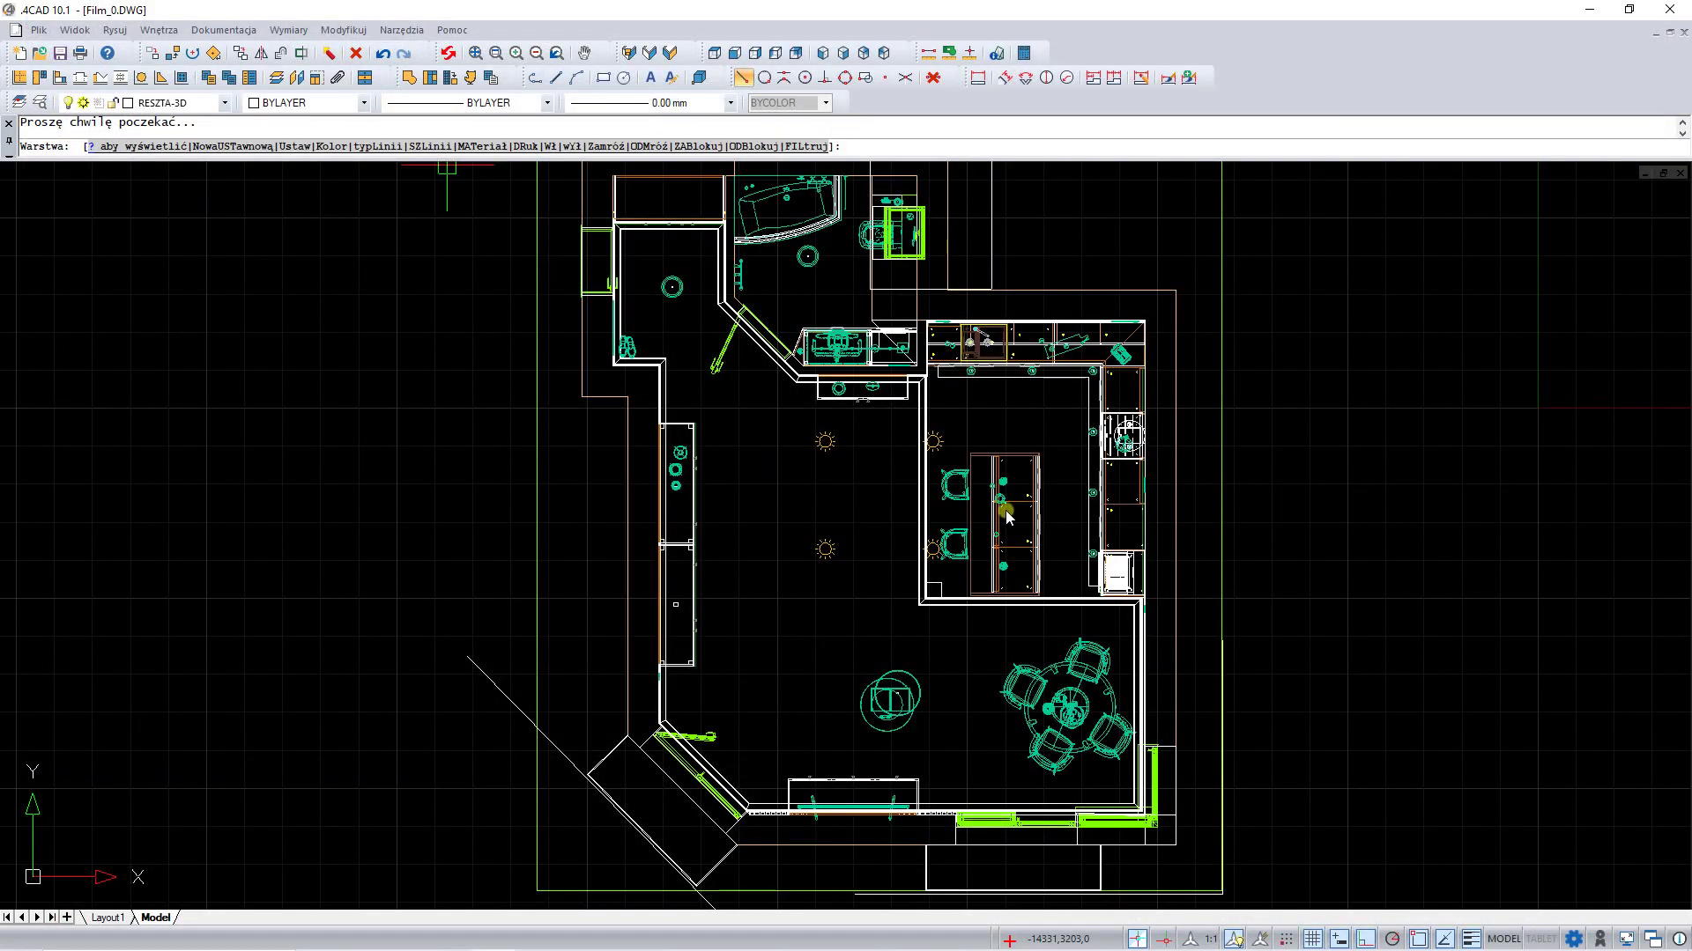
left_click(741, 488)
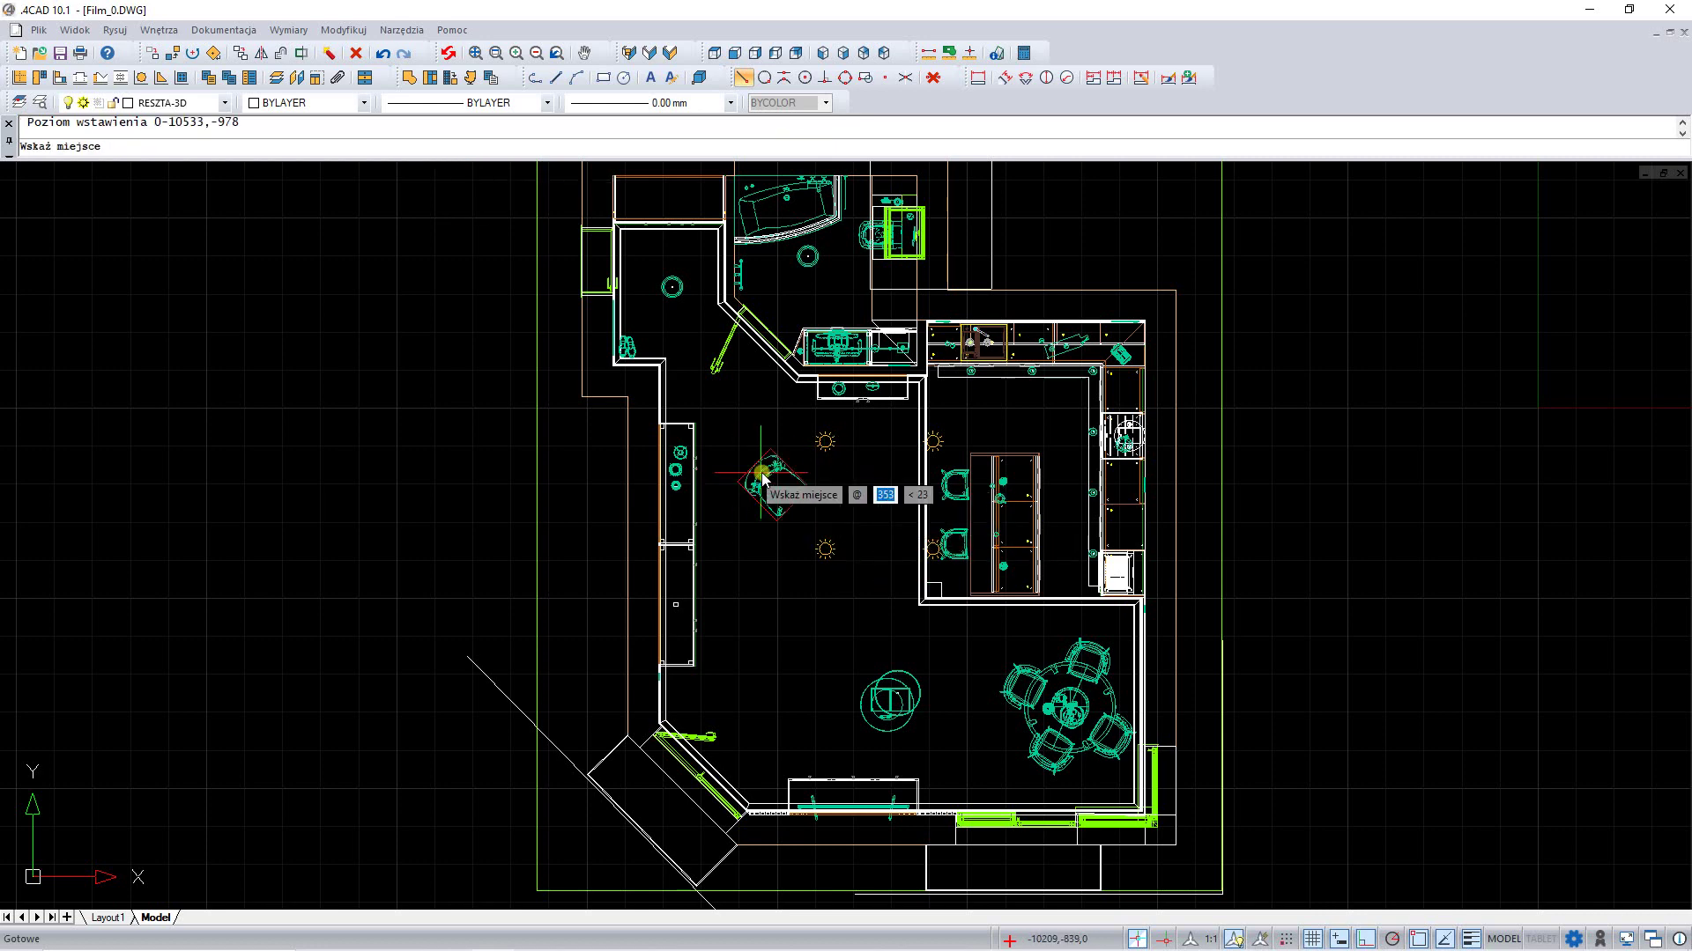
left_click(763, 483)
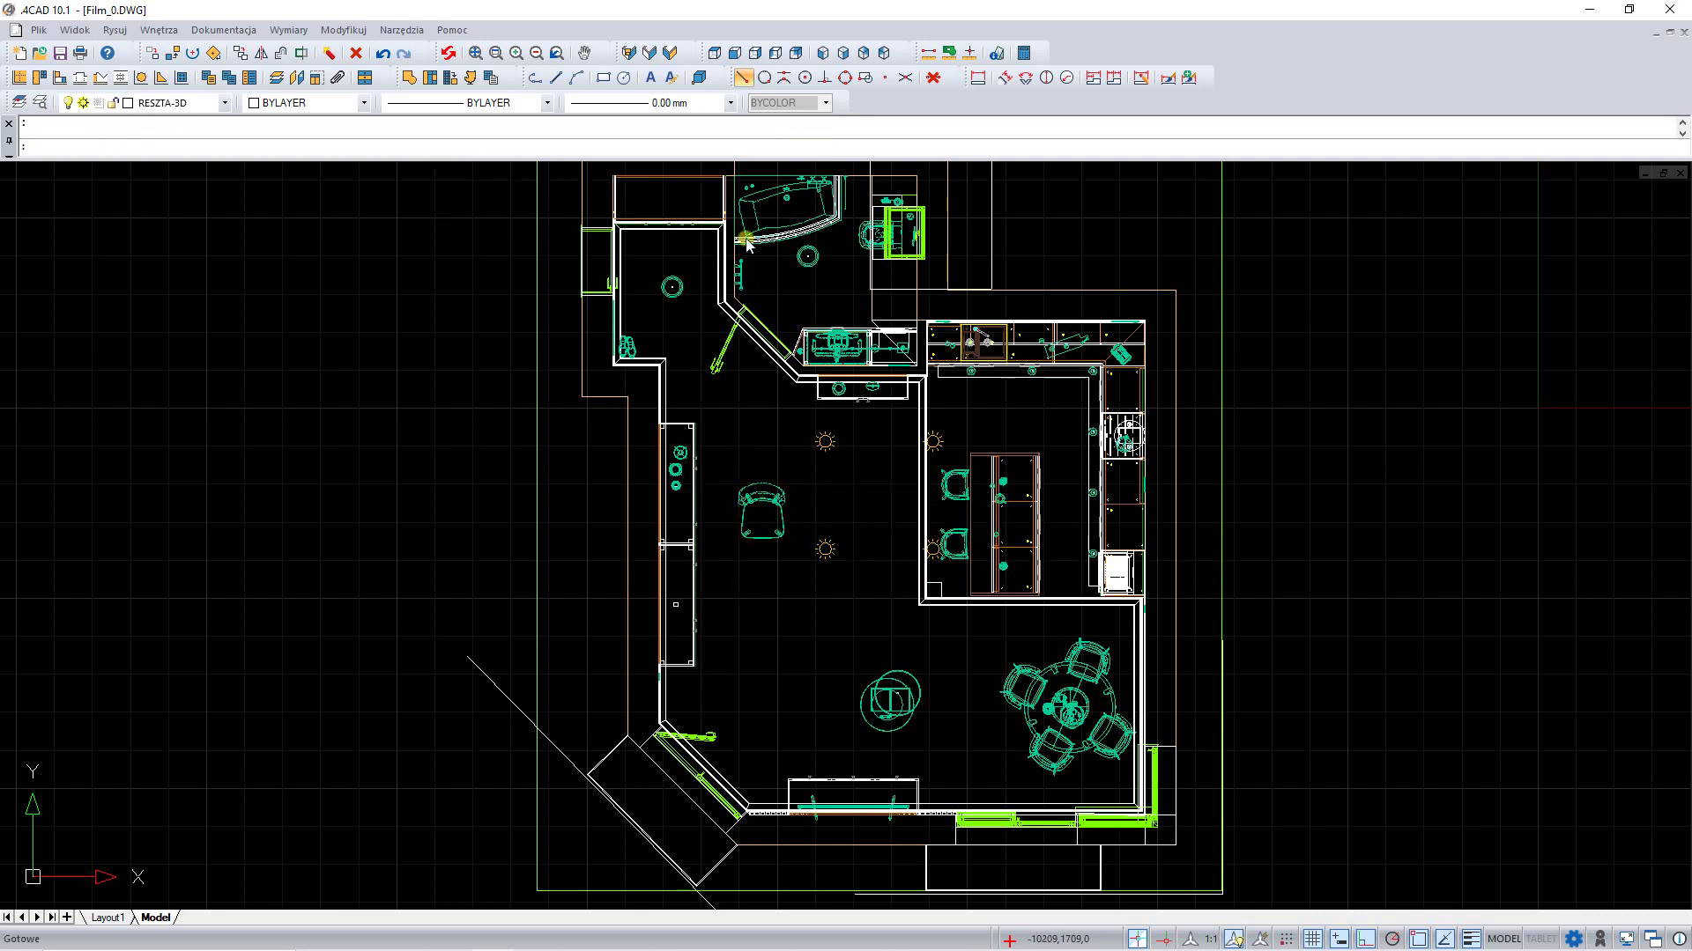
left_click(661, 55)
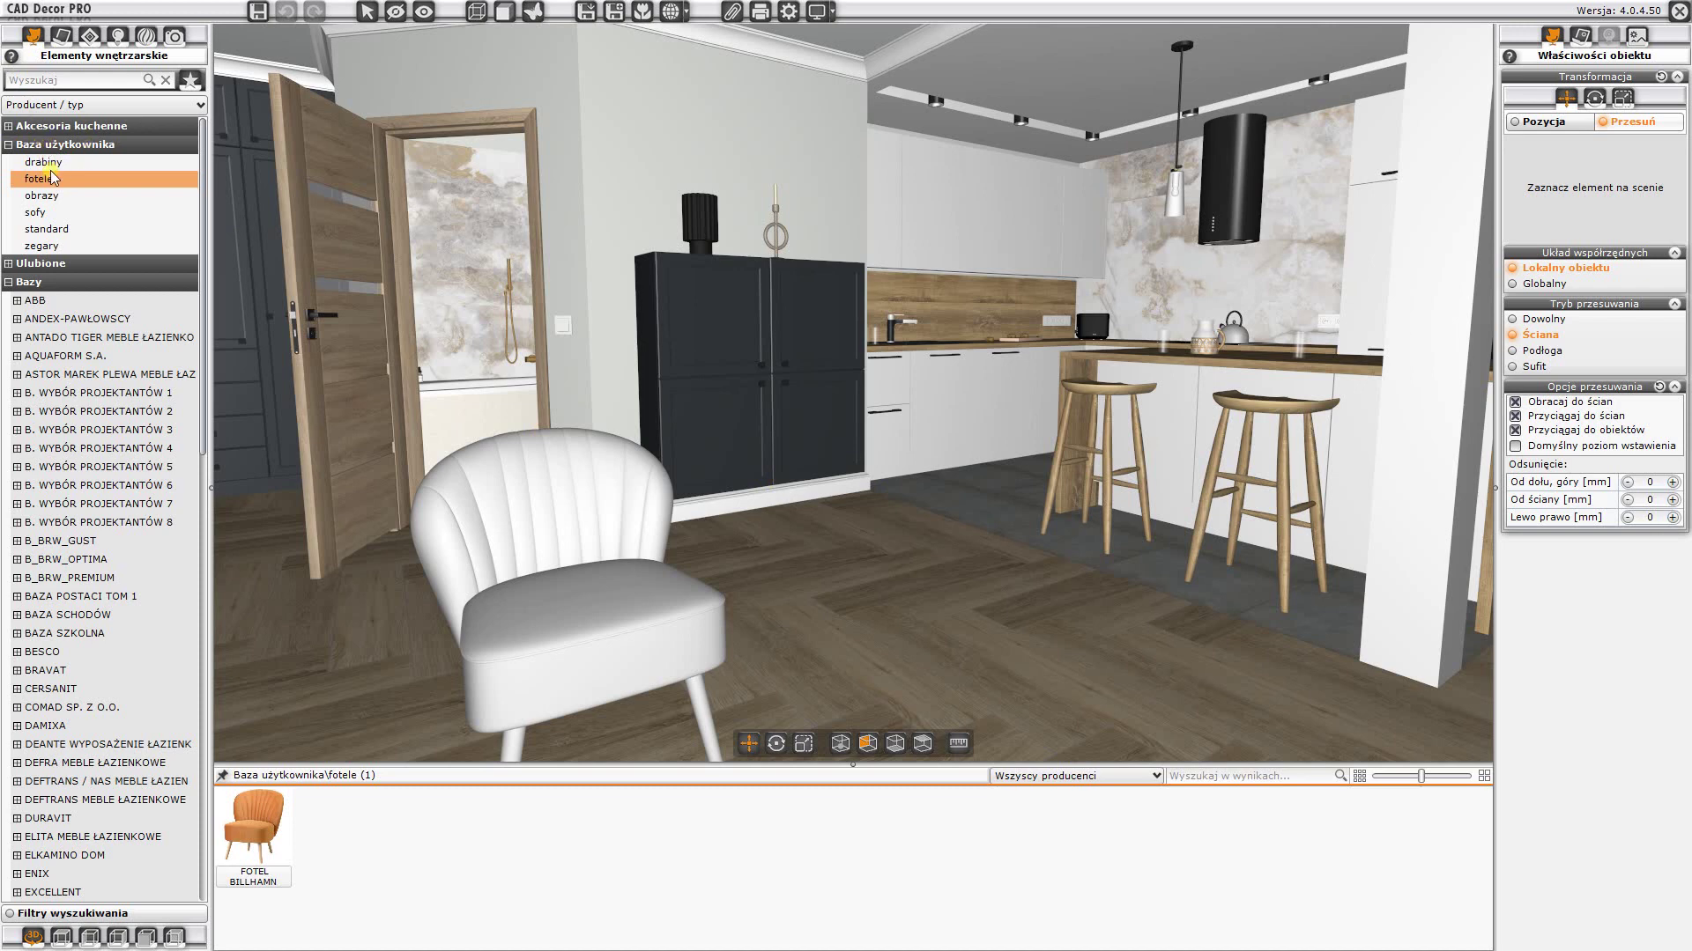
Step: Place sofa 2osobowa from the sofy category on the floor beside the white armchair
left_click(31, 213)
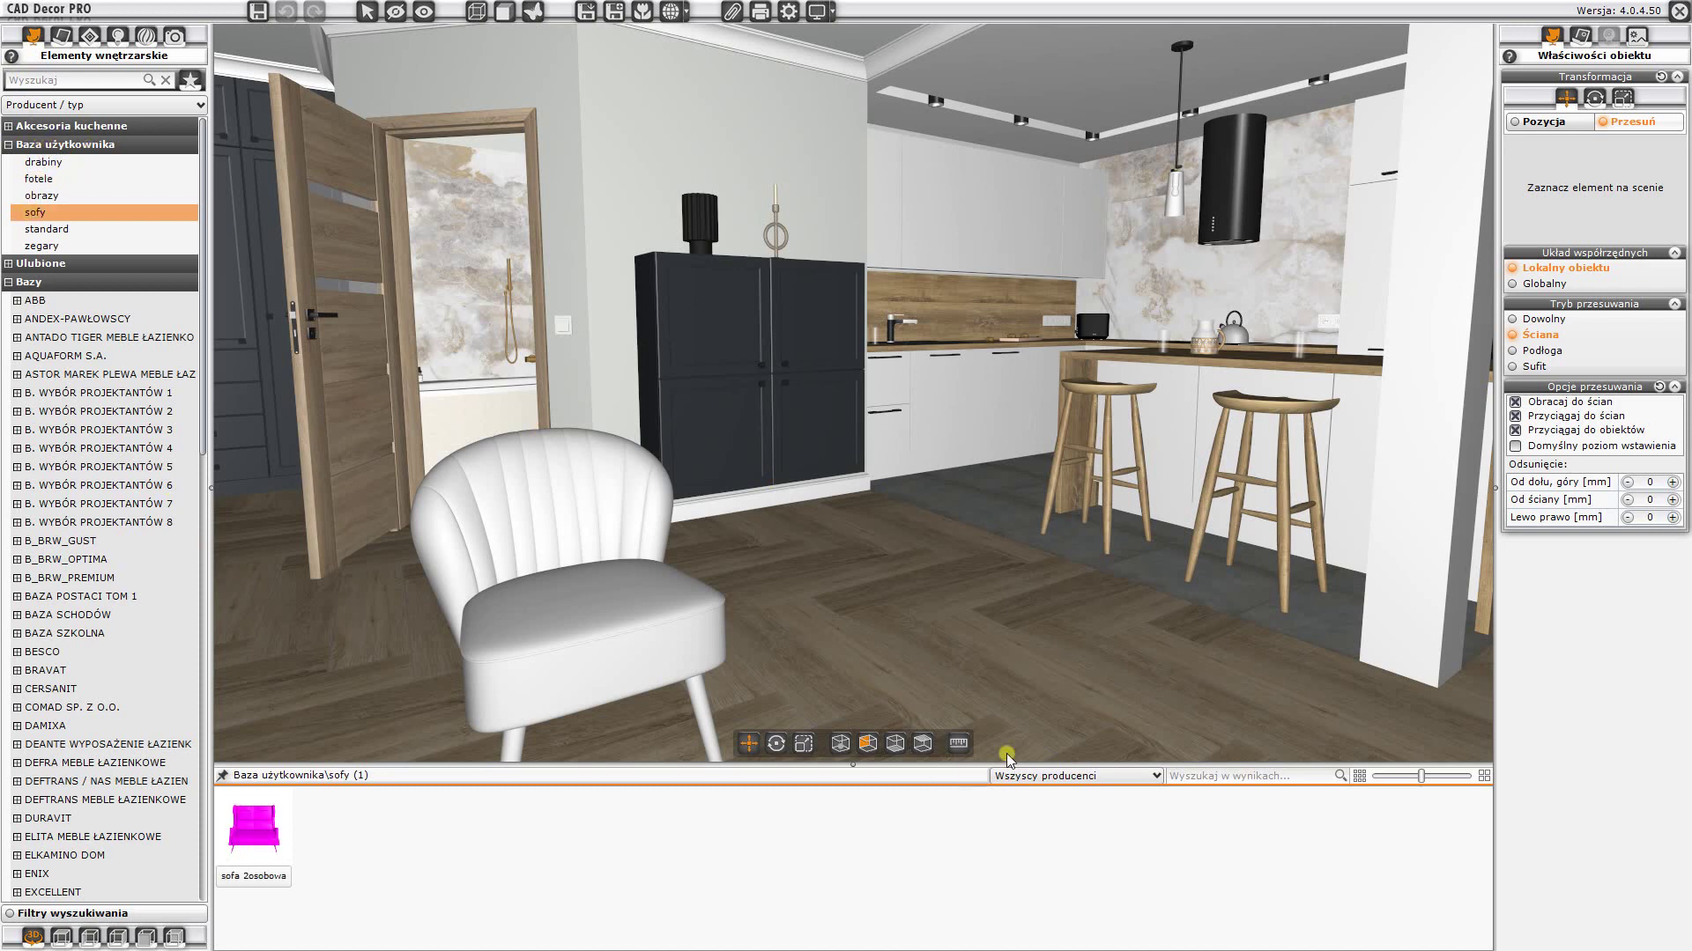
left_click(896, 749)
left_click(254, 828)
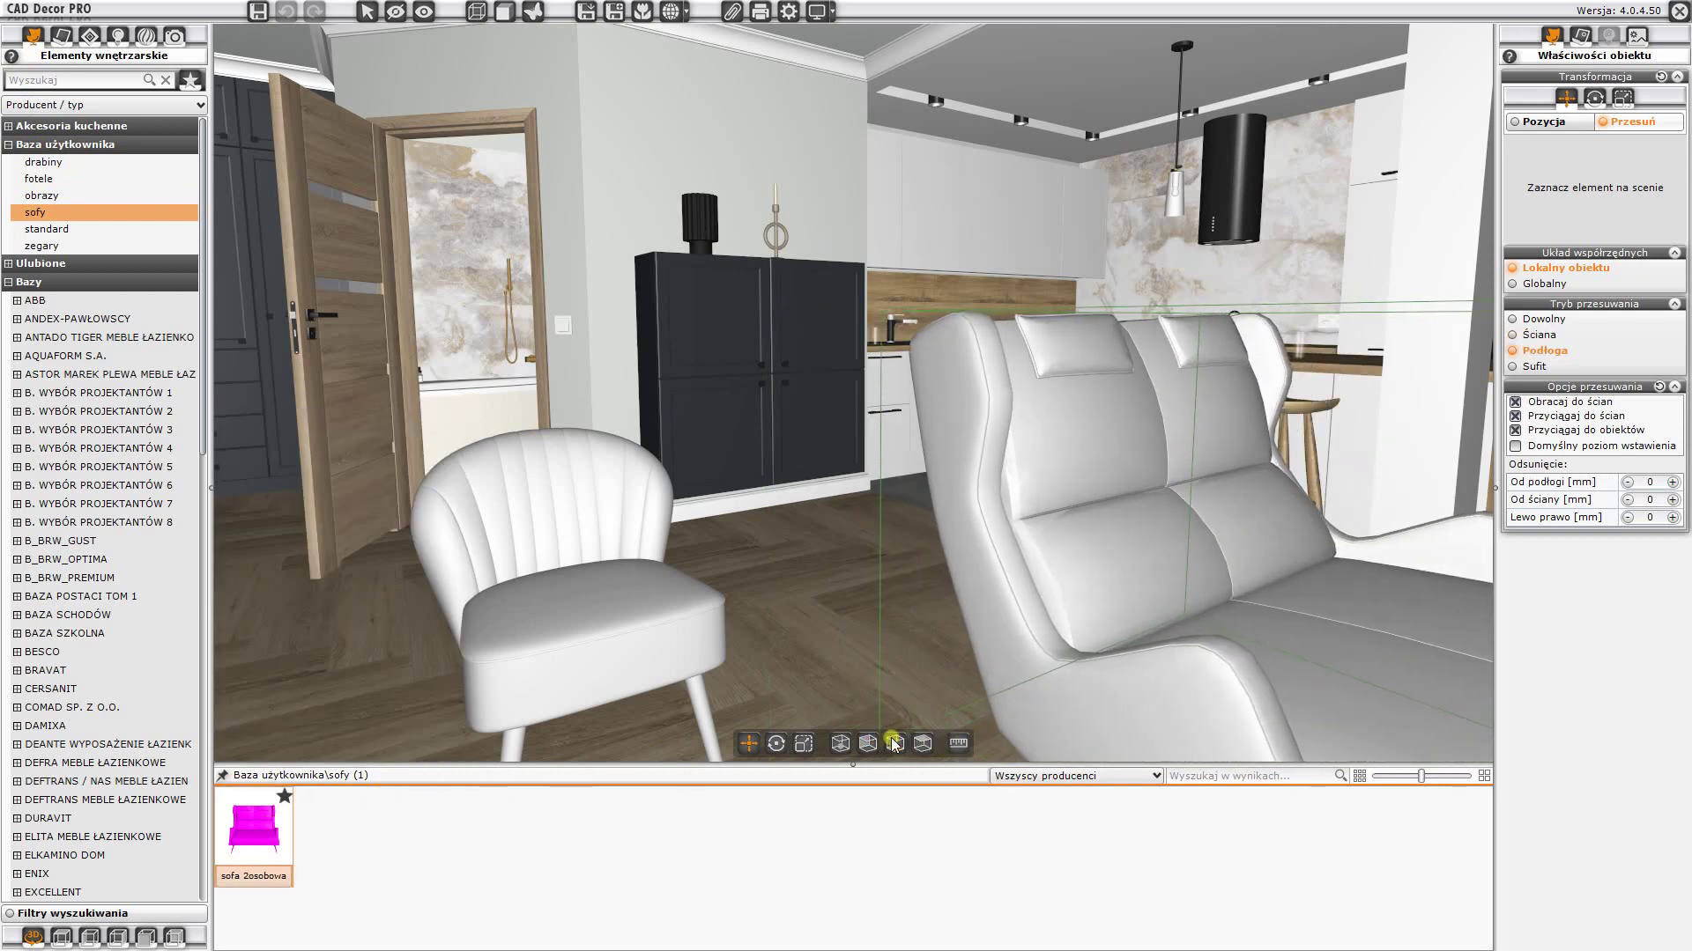
left_click(1145, 590)
scroll(973, 578, "down", 3)
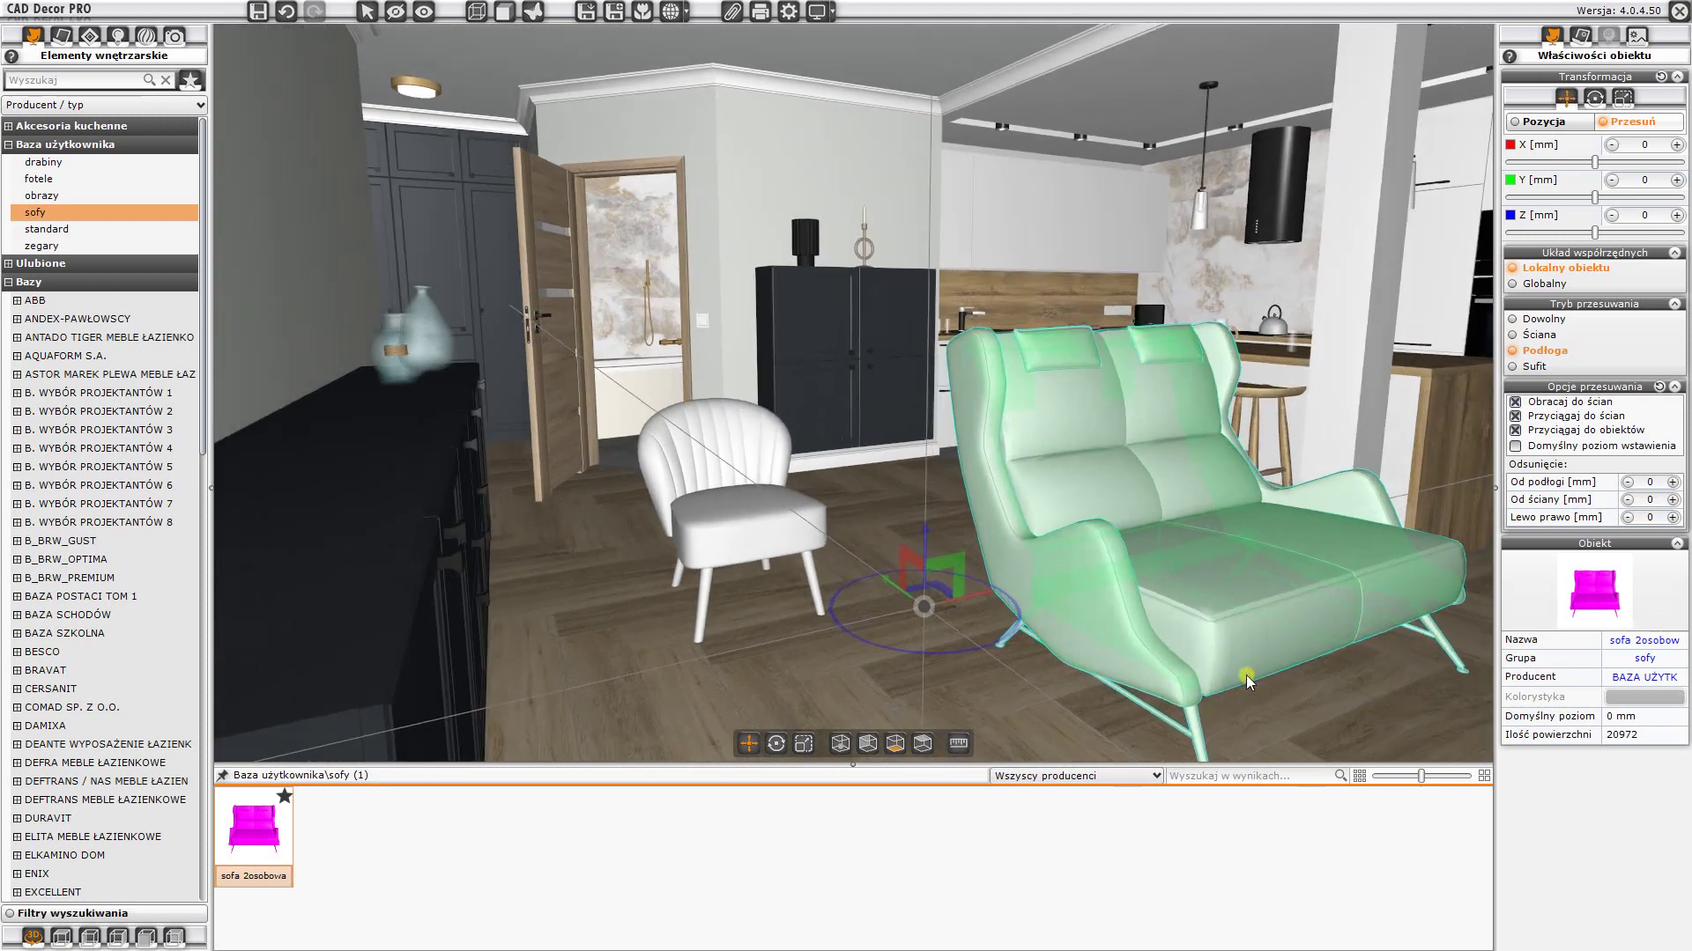
mouse_move(1245, 674)
middle_mouse_down()
mouse_move(877, 647)
mouse_move(804, 535)
middle_mouse_up()
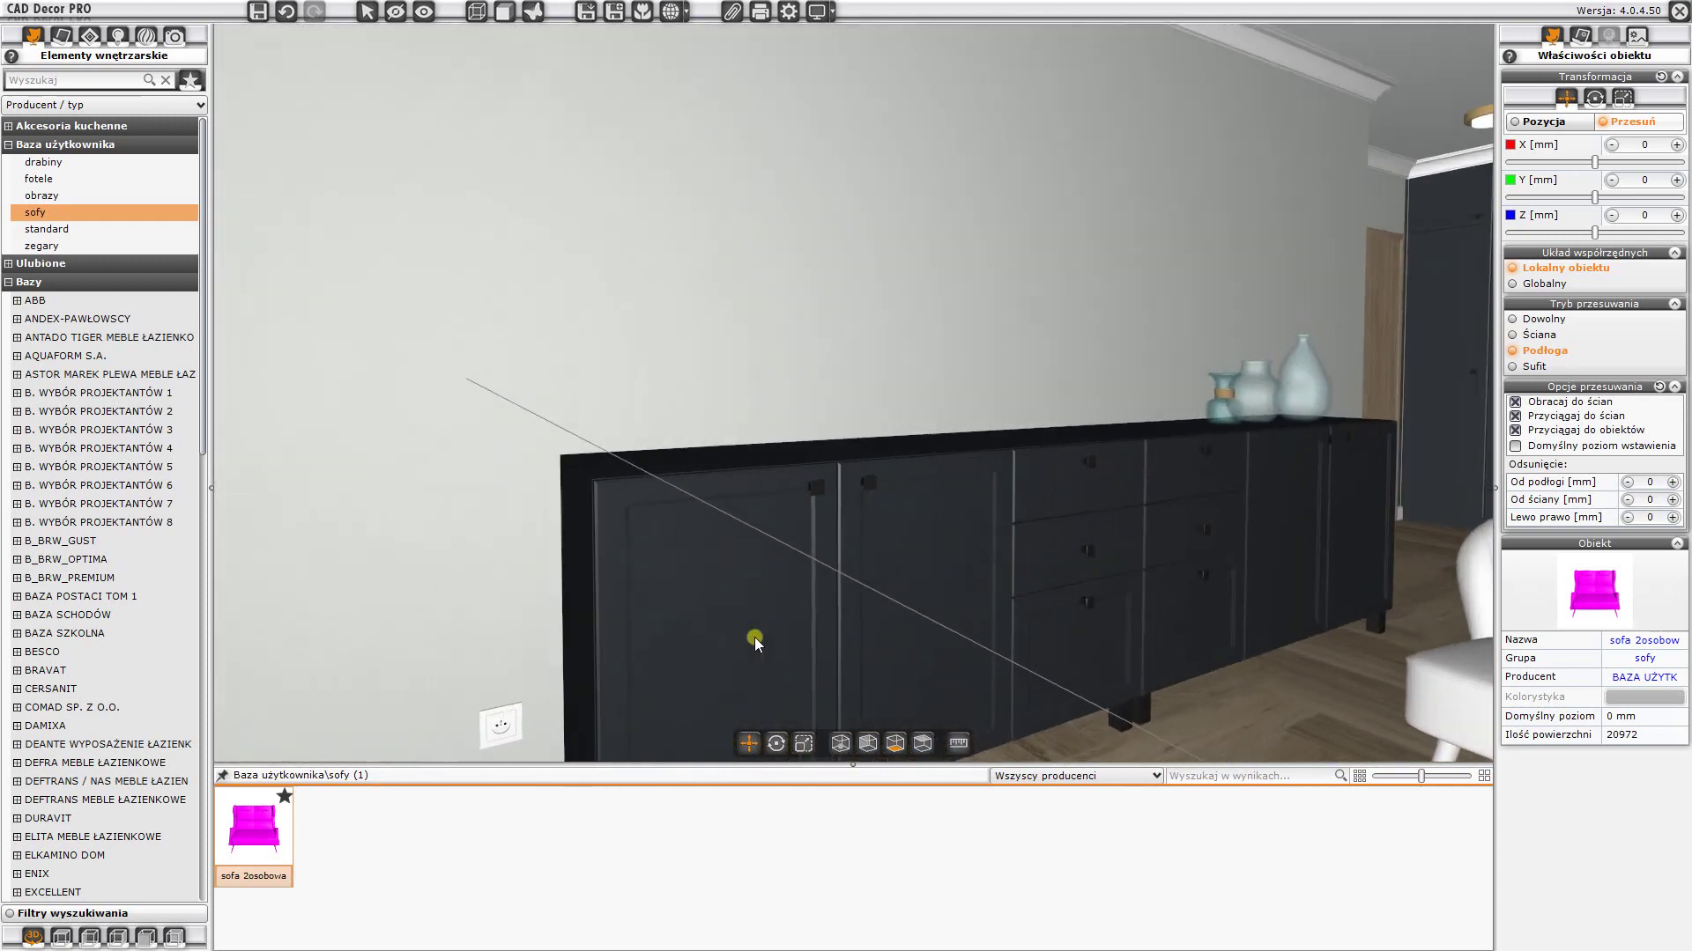
Step: Hang the ZEGAR SCIENNY OKLAHOMA clock from zegary on the wall above the dark sideboard
left_click(30, 247)
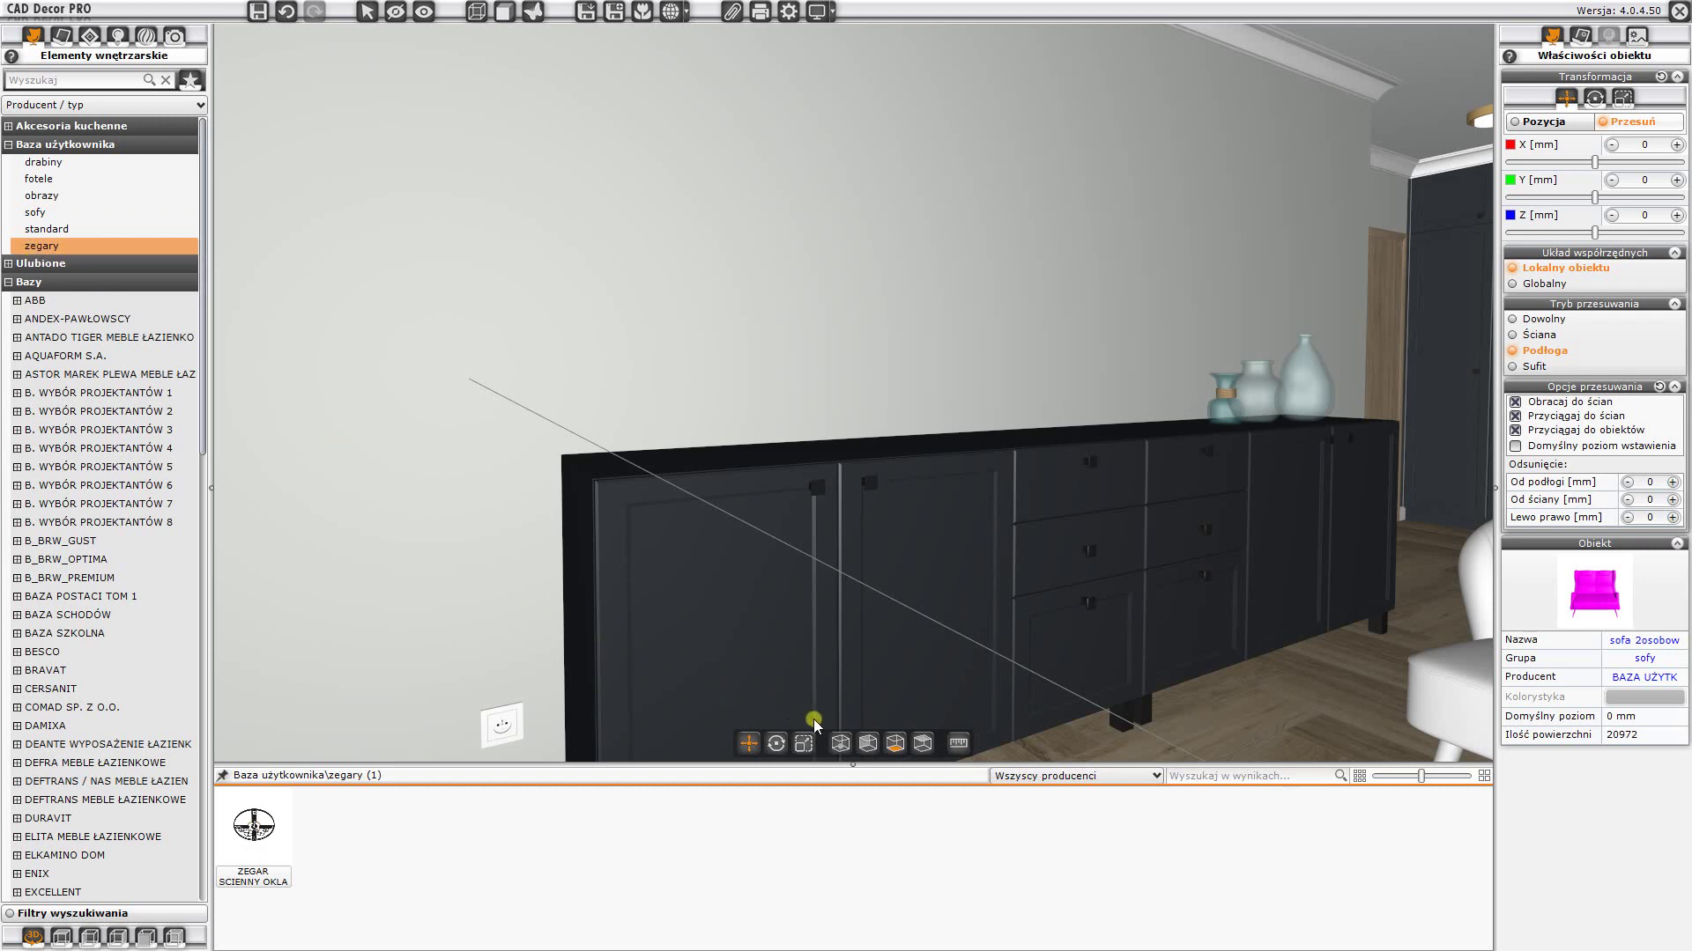
left_click(864, 747)
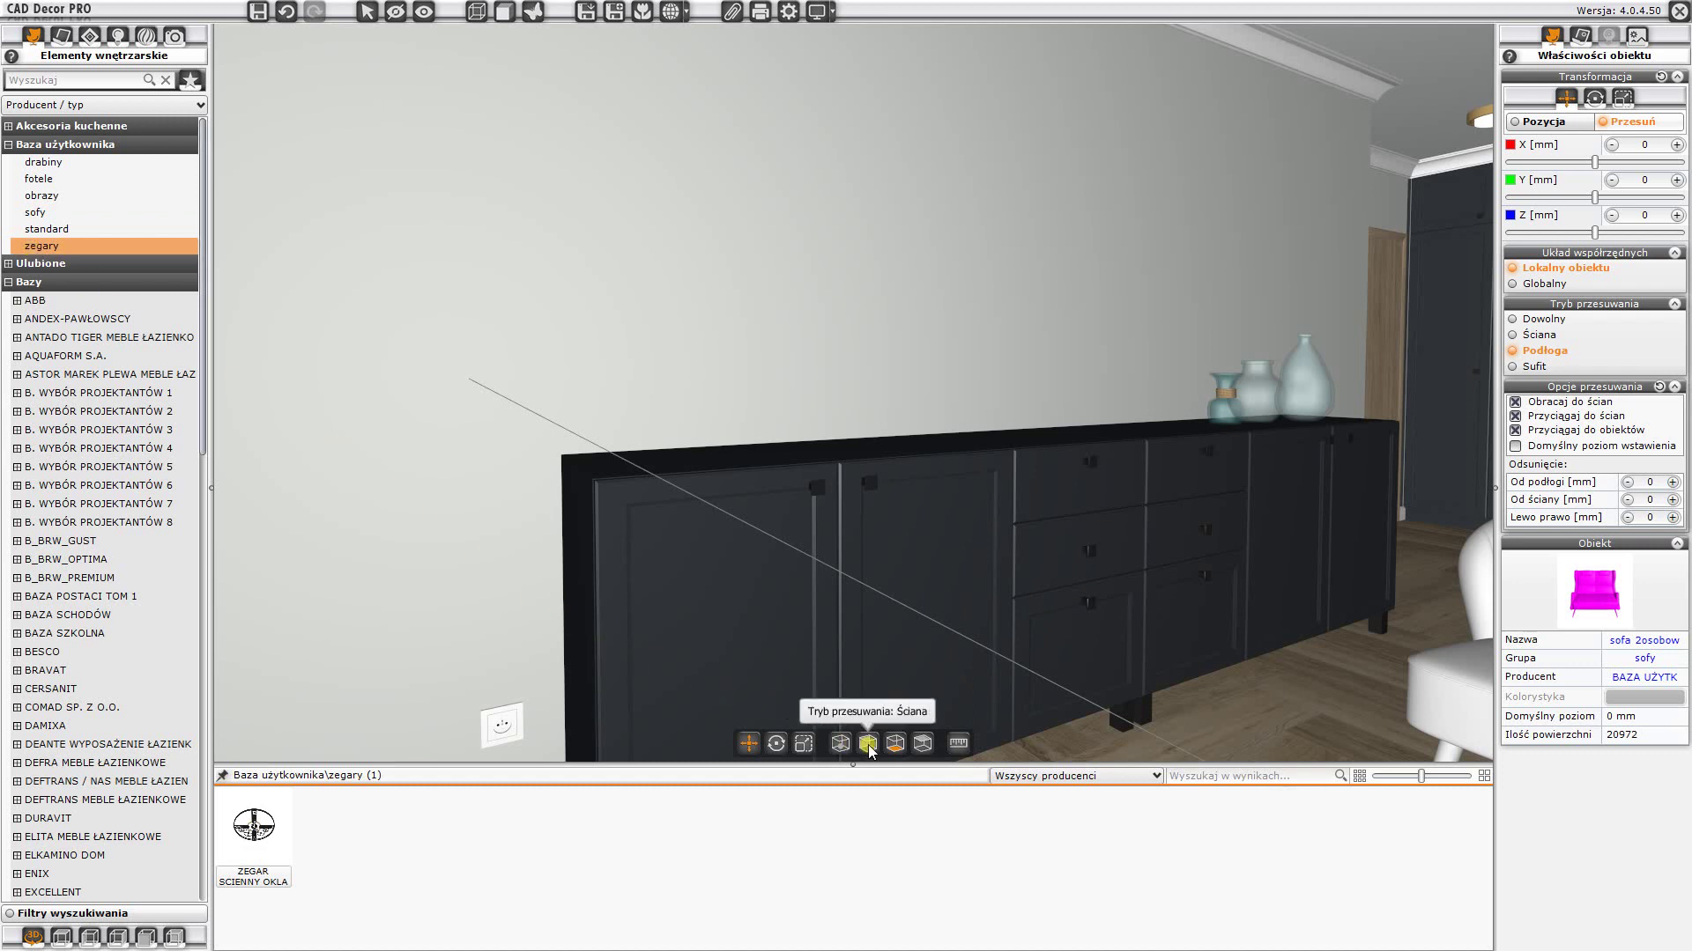
left_click(994, 565)
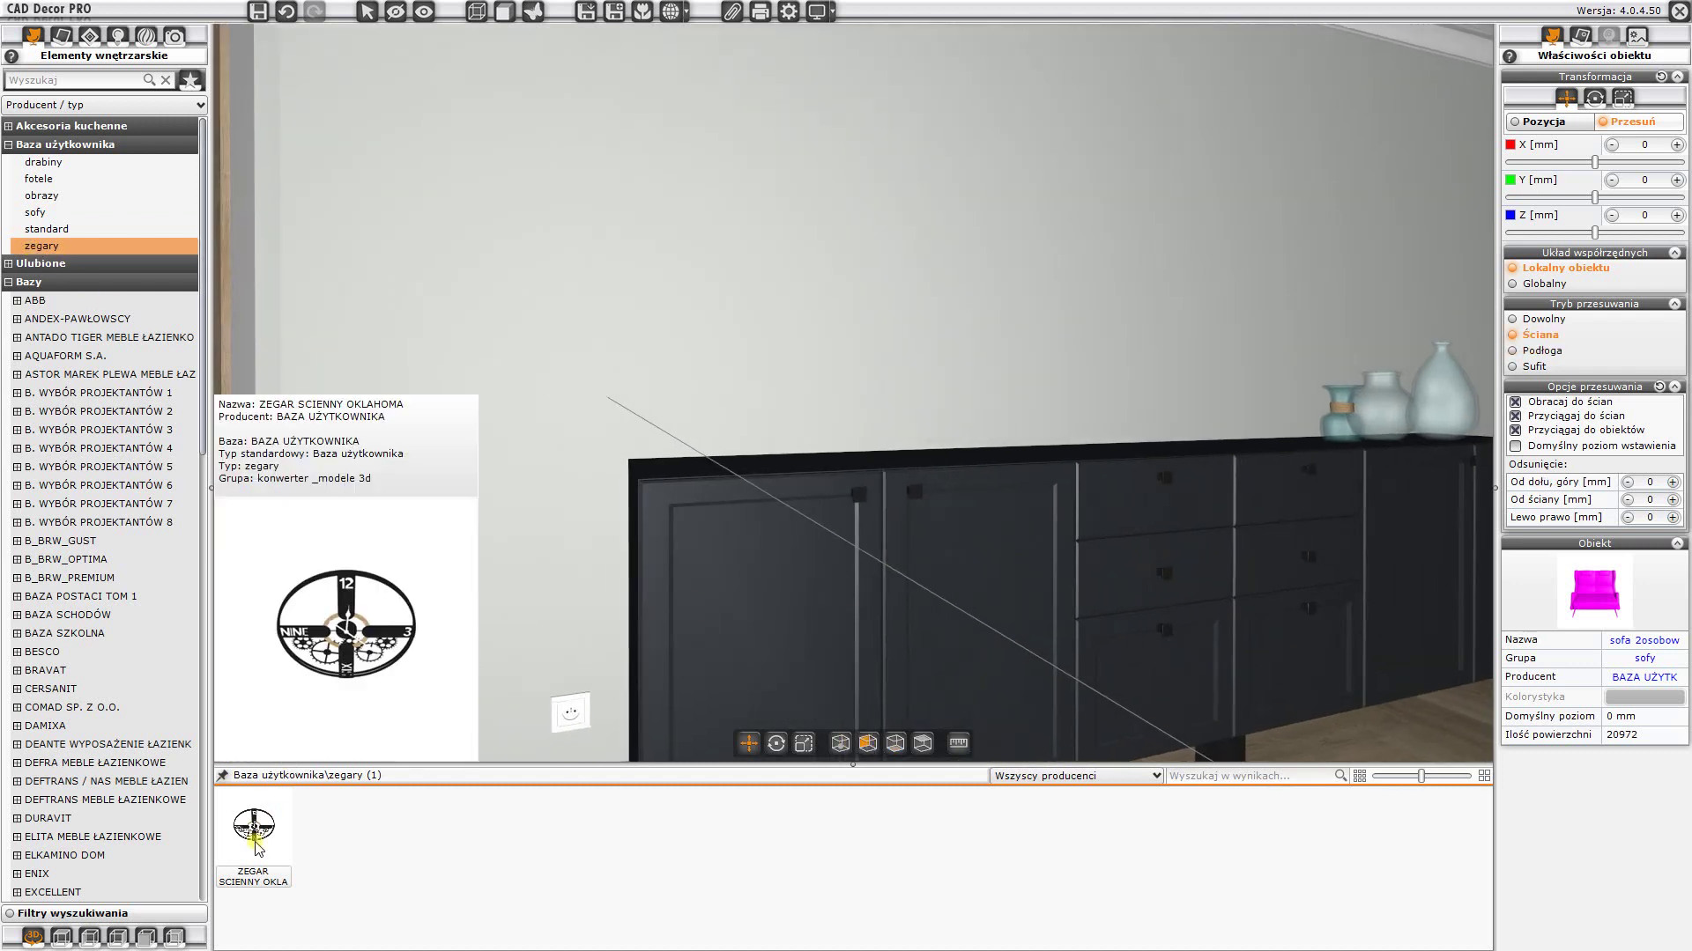
left_click_drag(253, 824, 1103, 145)
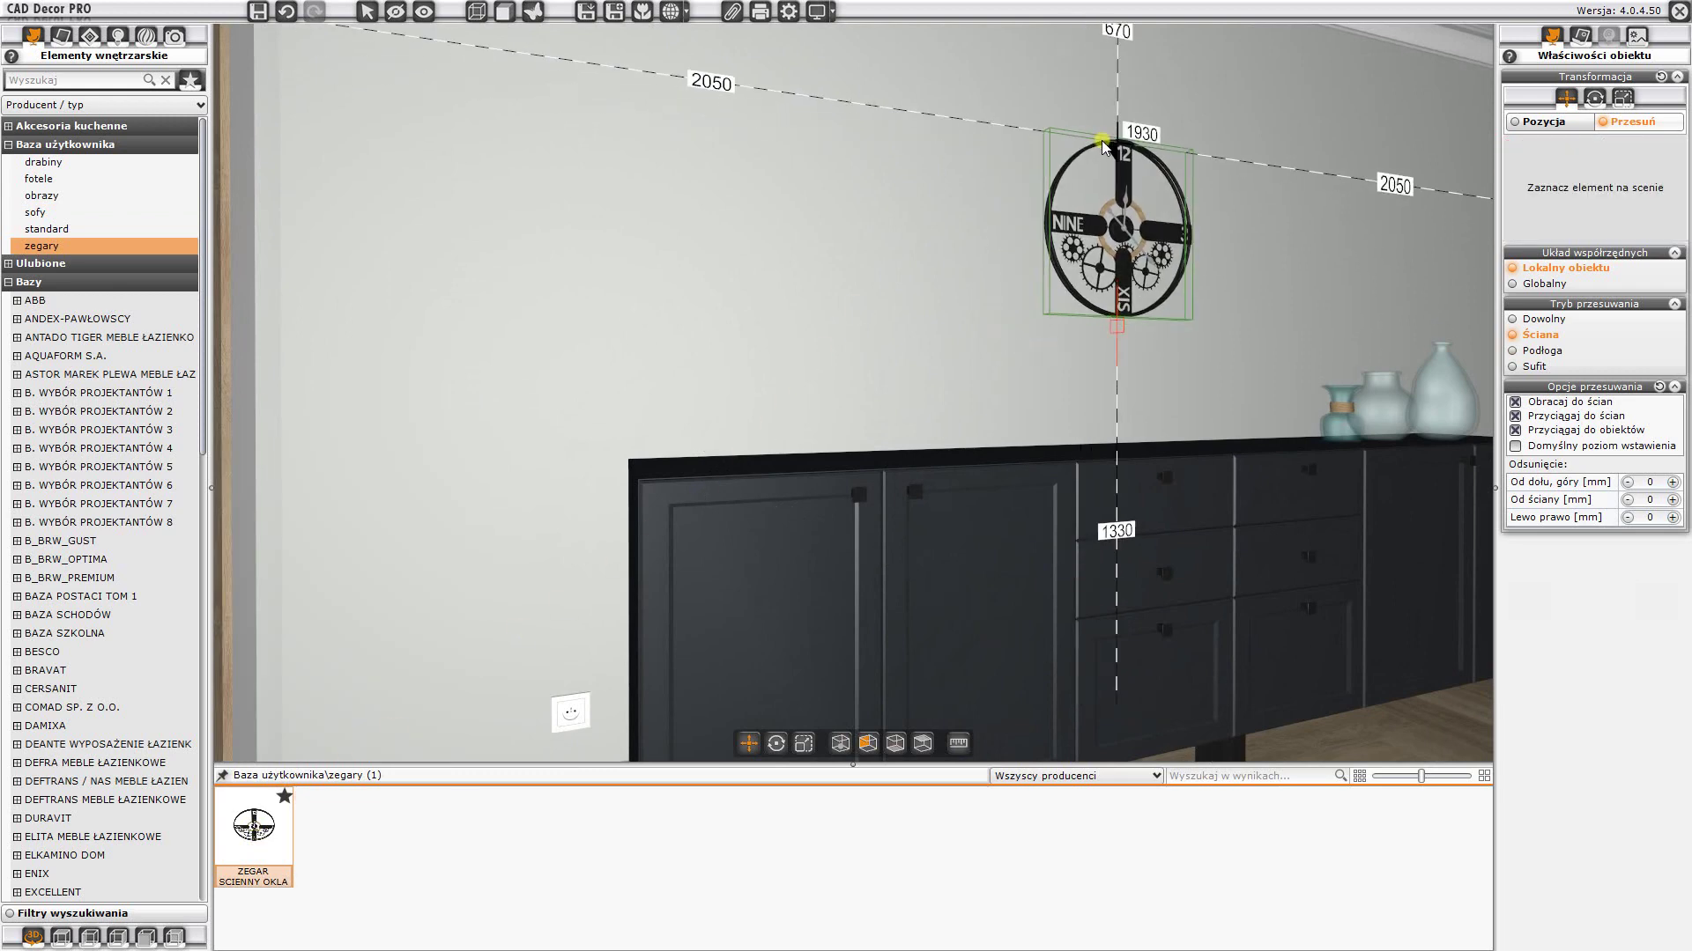
left_click_drag(1007, 215, 1007, 215)
mouse_move(882, 298)
middle_mouse_down()
mouse_move(1350, 349)
mouse_move(1206, 355)
middle_mouse_up()
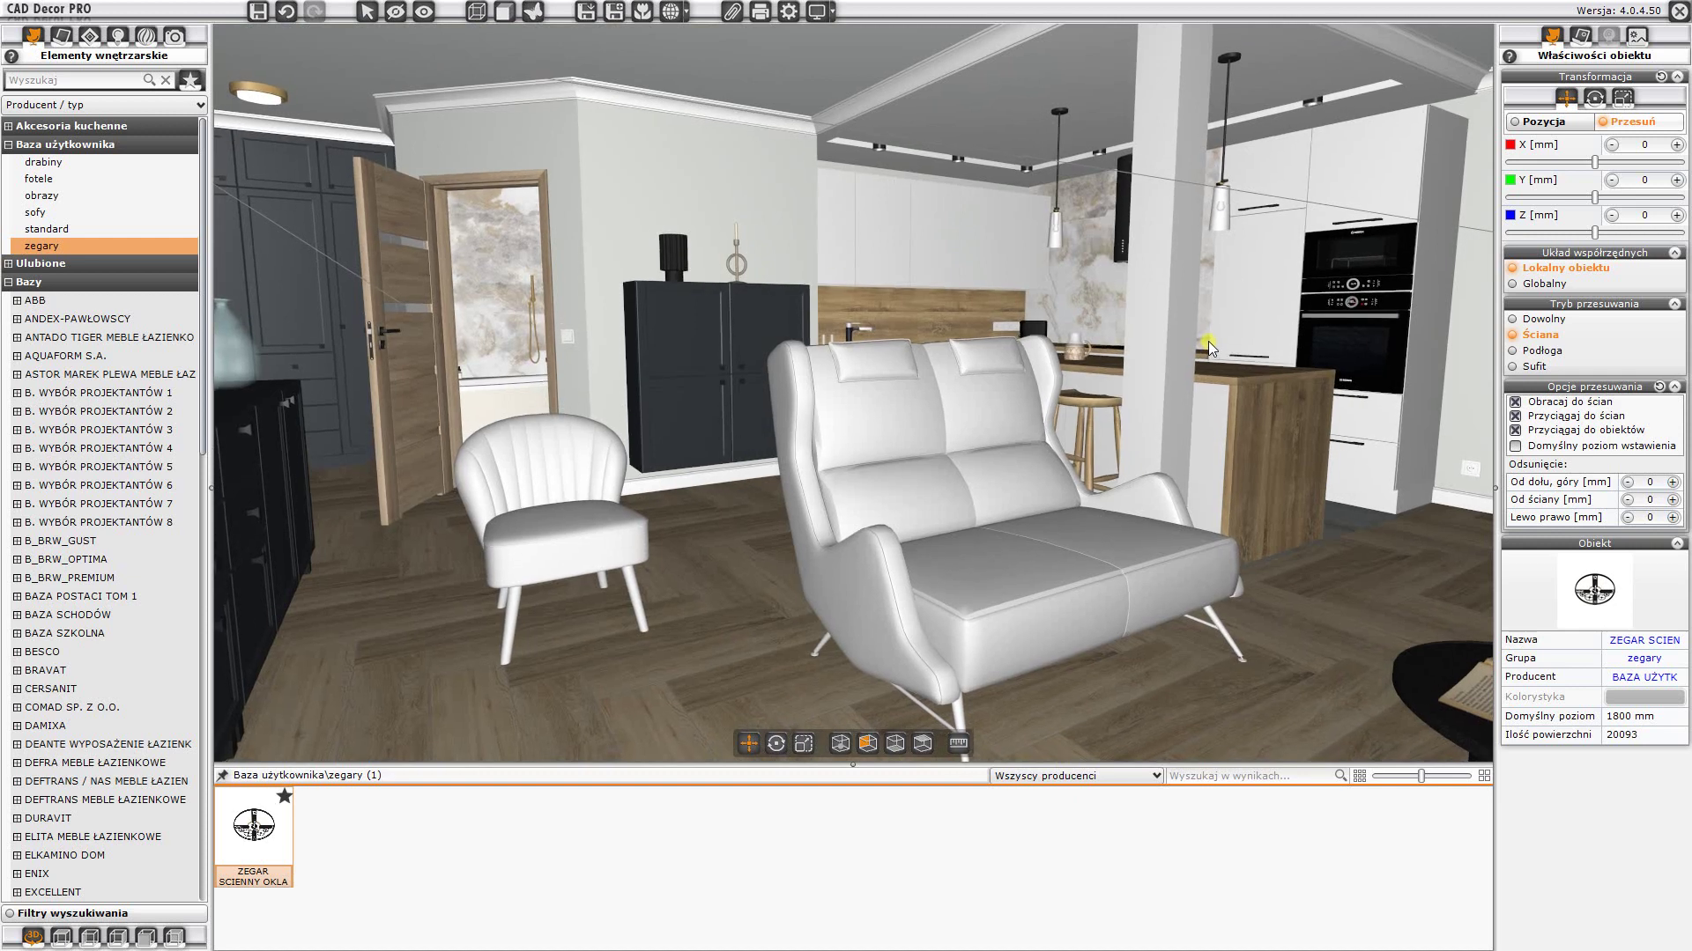
middle_click_drag(934, 430, 978, 412)
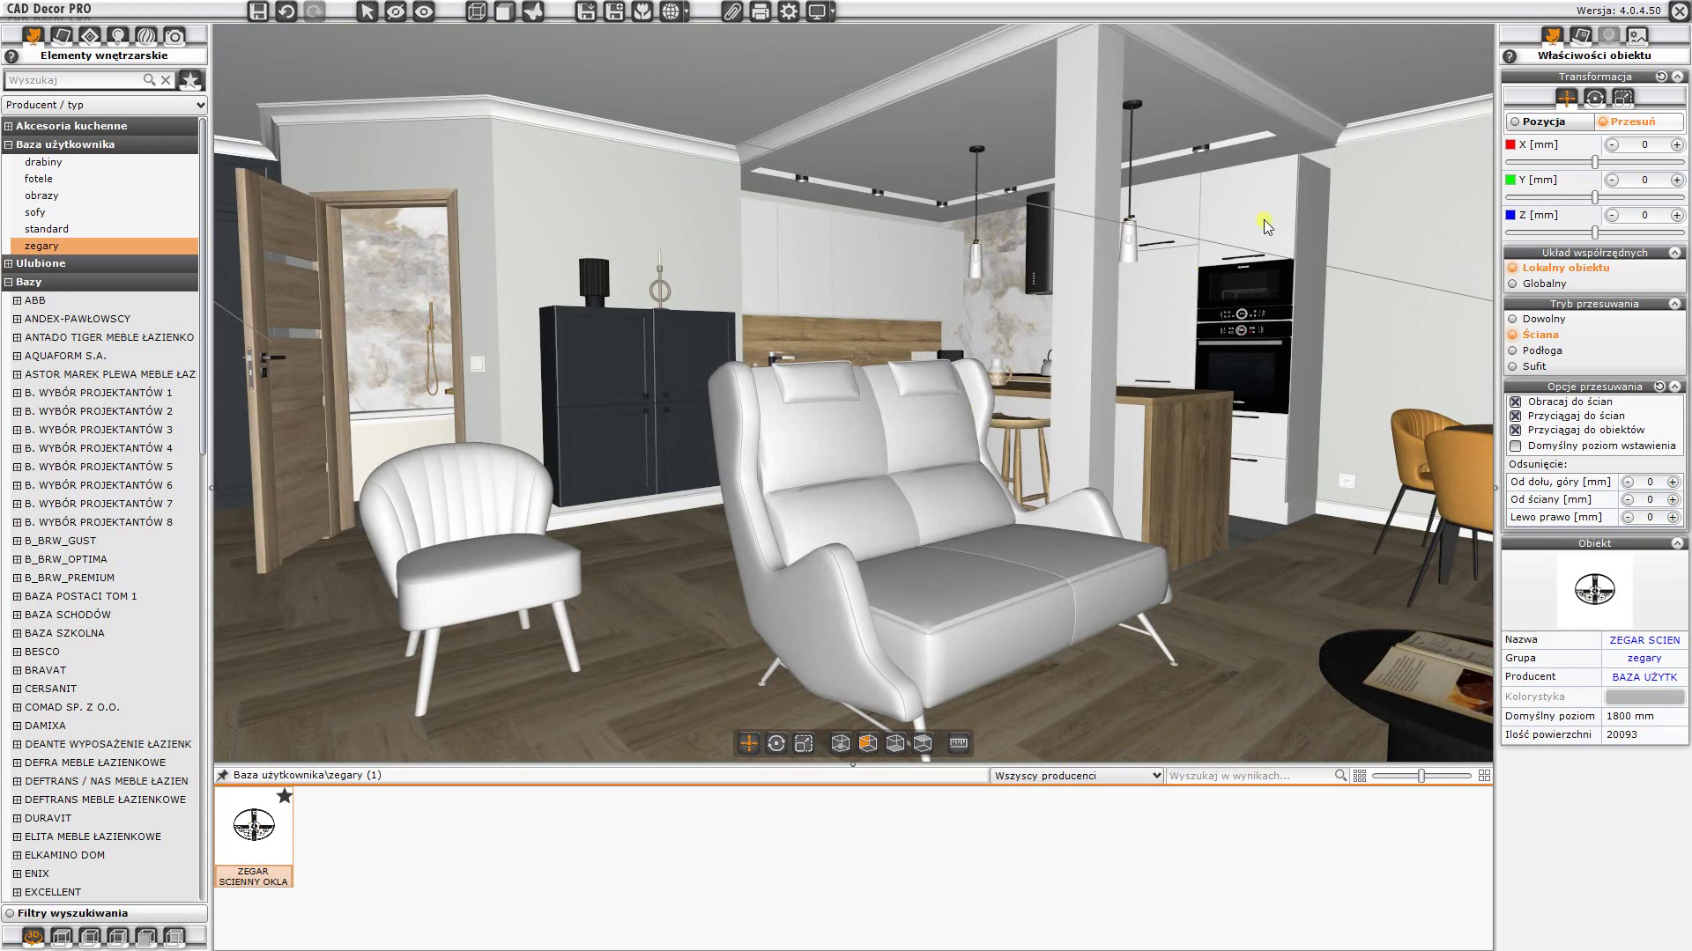
Step: Copy the dining chair's orange magicaksamit fabric onto the sofa and the armchair
left_click(1582, 37)
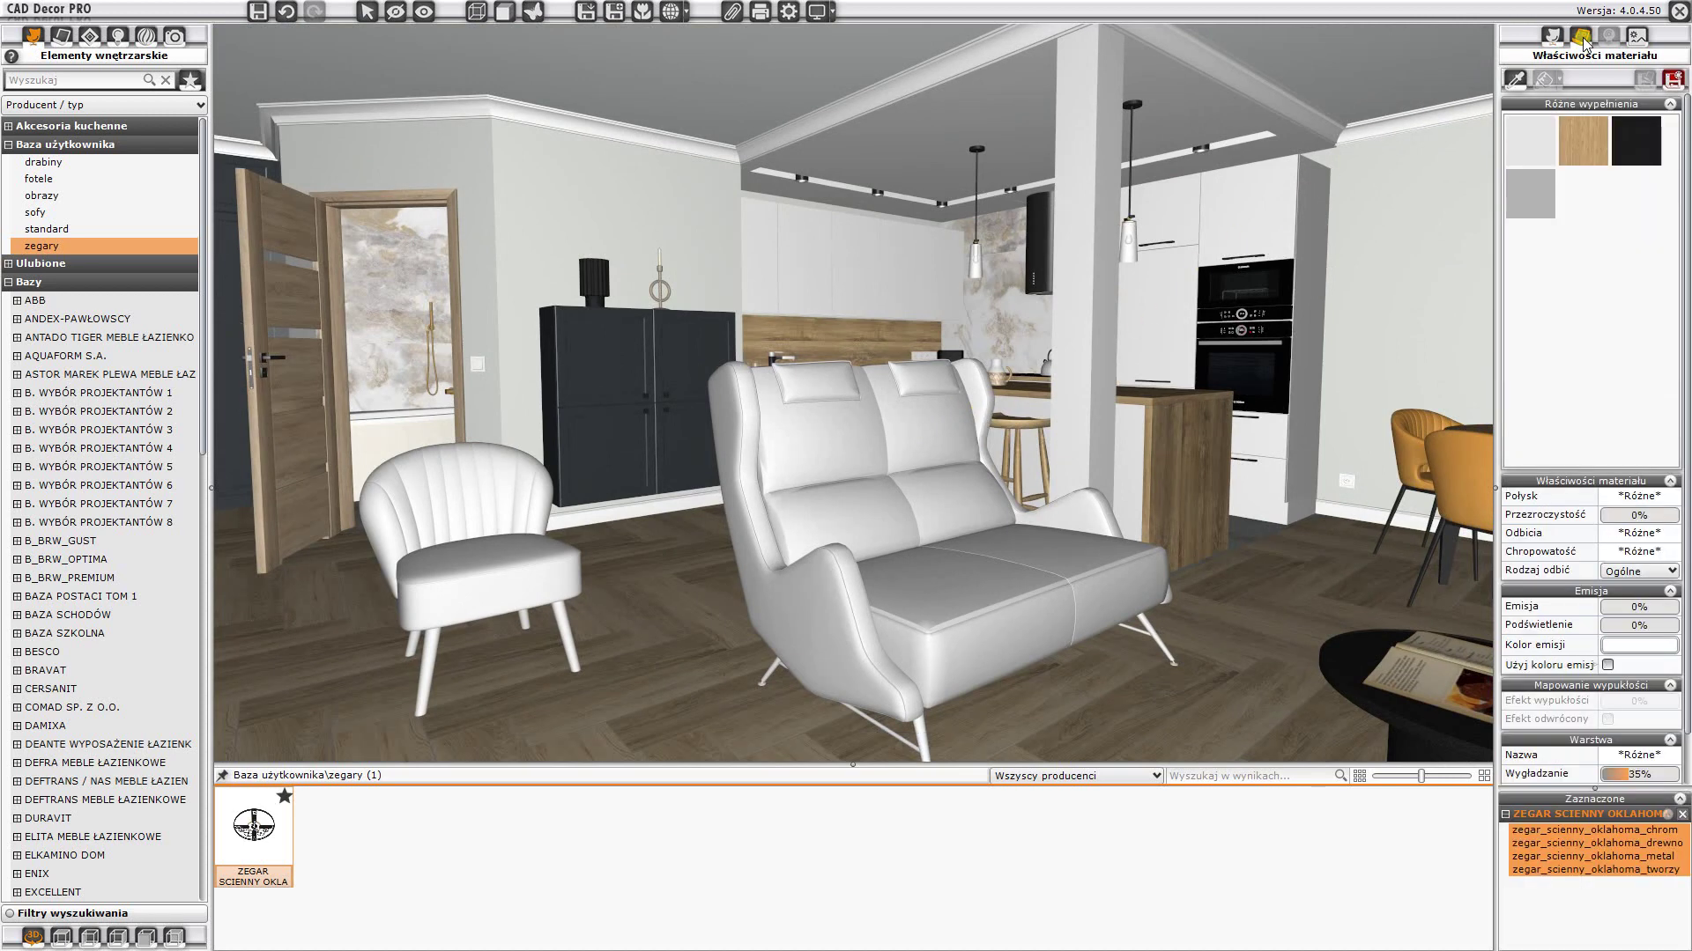
left_click(1515, 81)
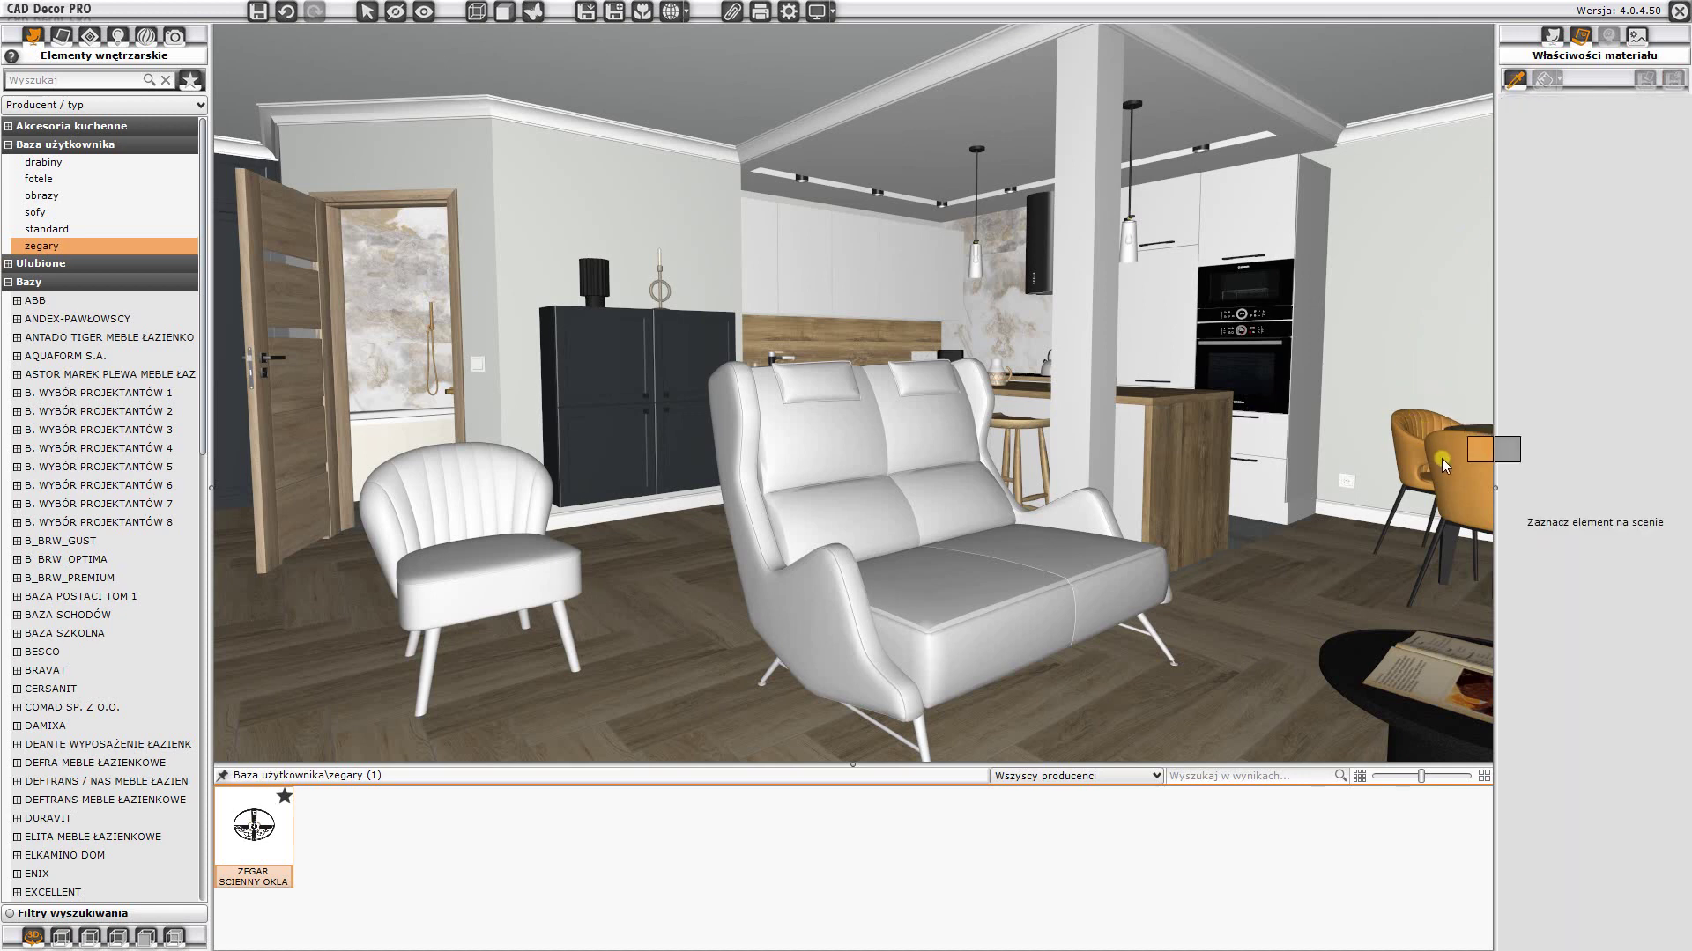
left_click(1441, 458)
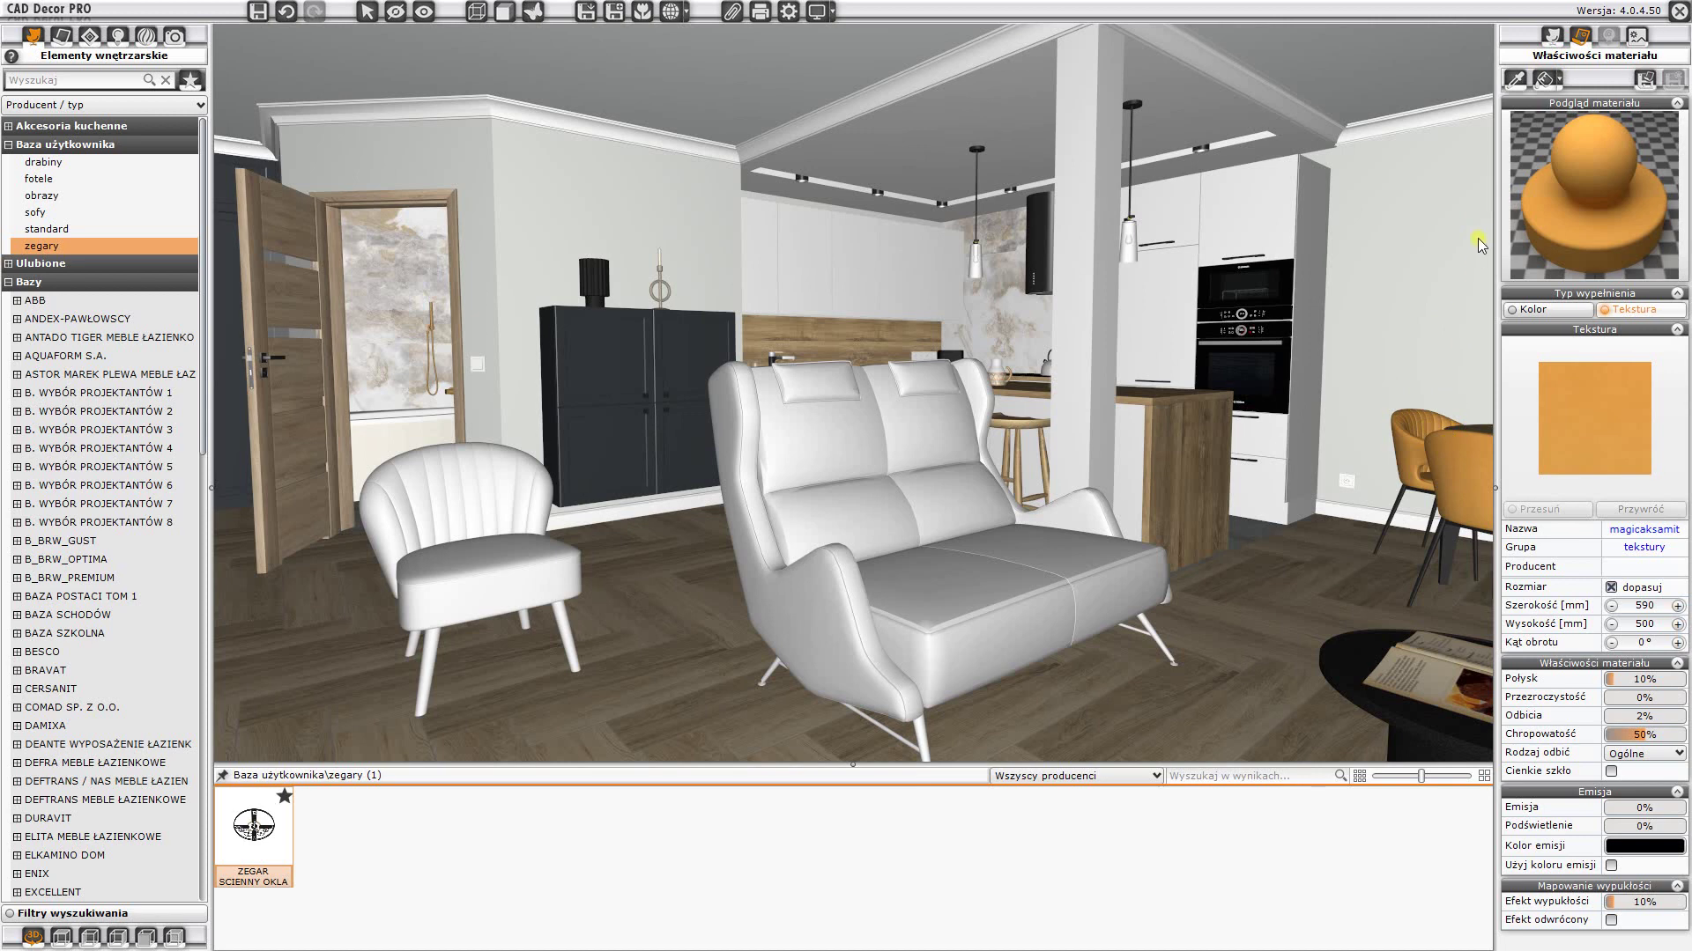
left_click(886, 494)
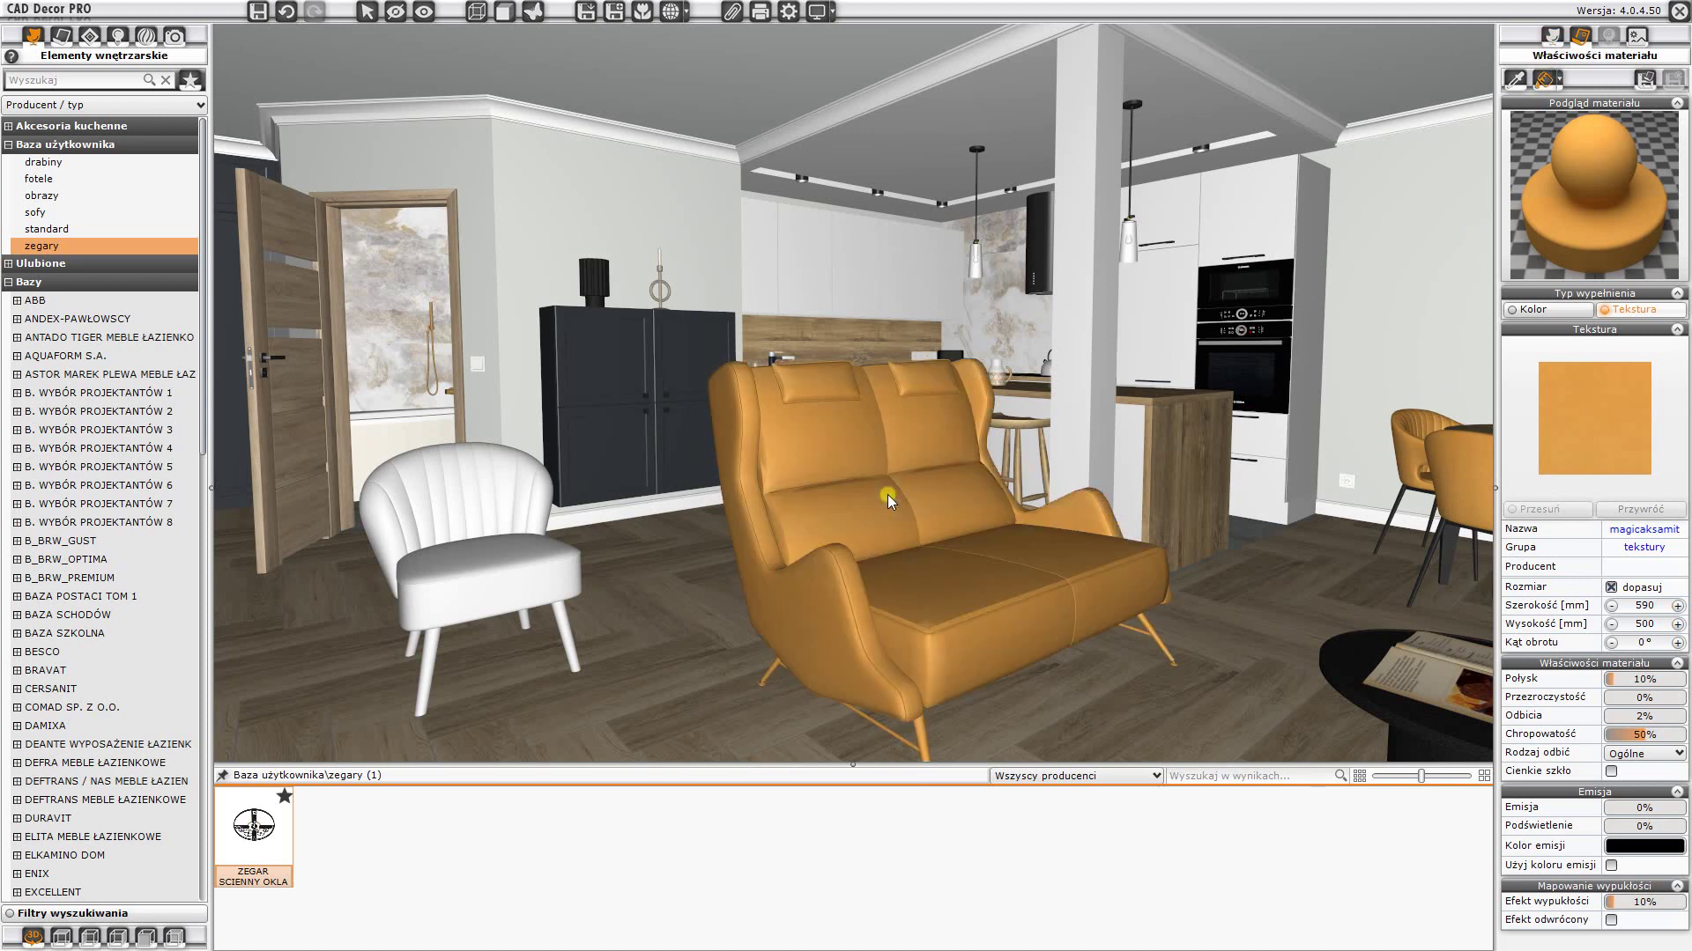
left_click(465, 547)
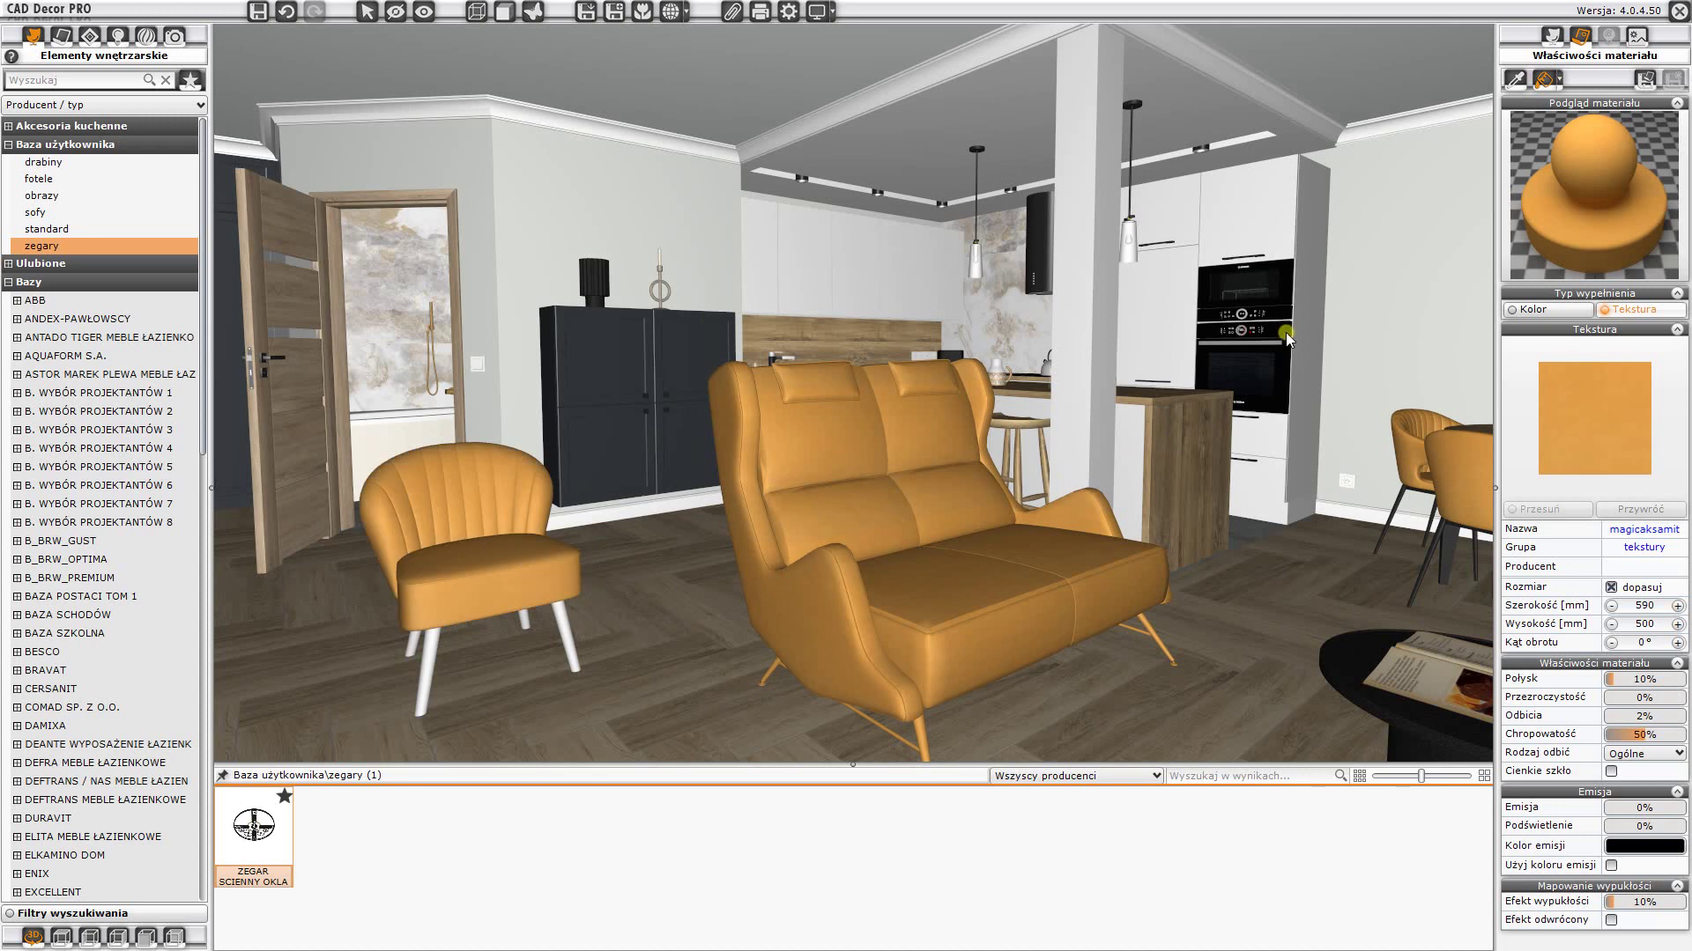
Step: Give the armchair legs the bar stool's D4102_MX_D wood texture
left_click(1026, 453)
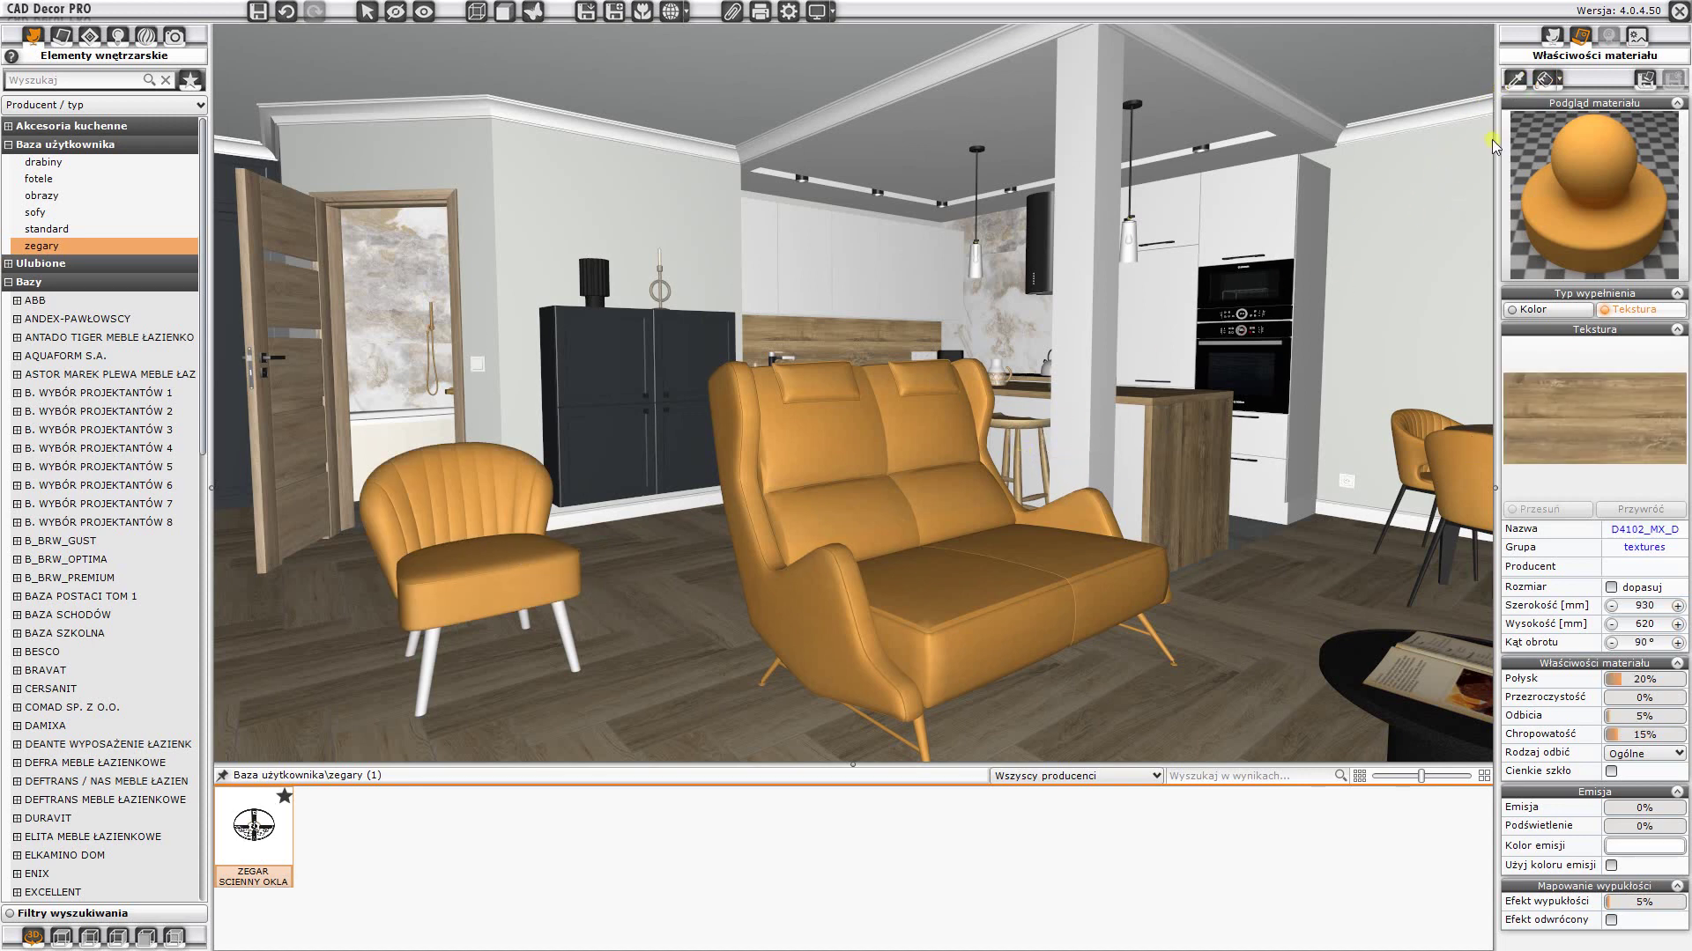
left_click(432, 648)
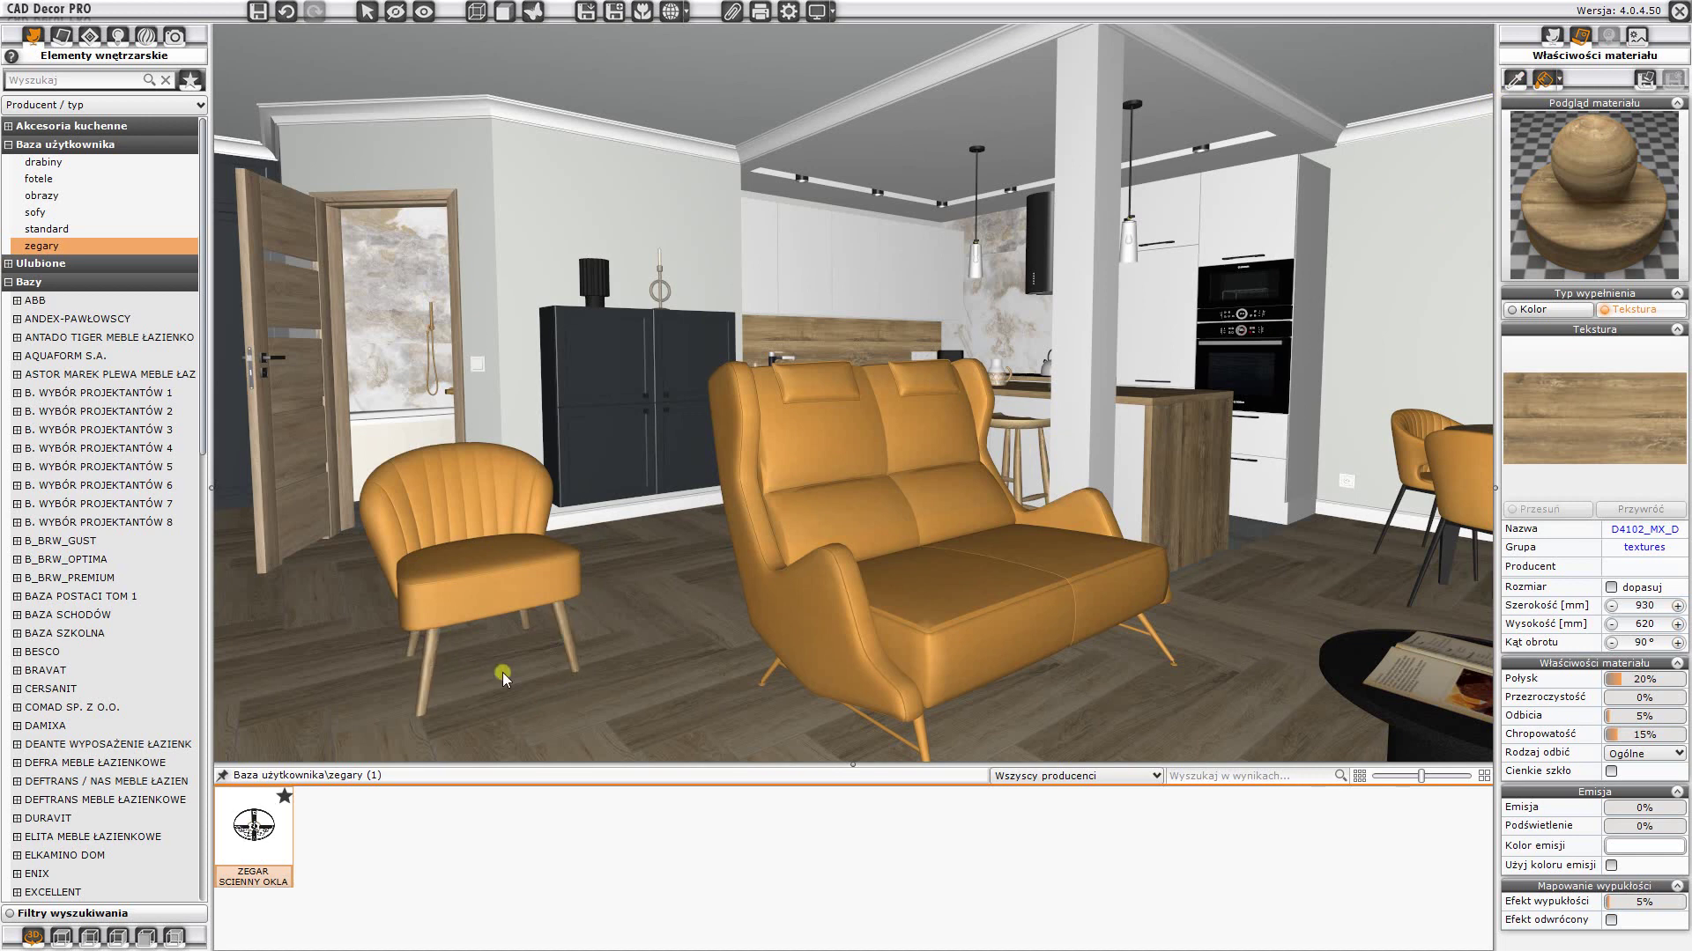
left_click(517, 566)
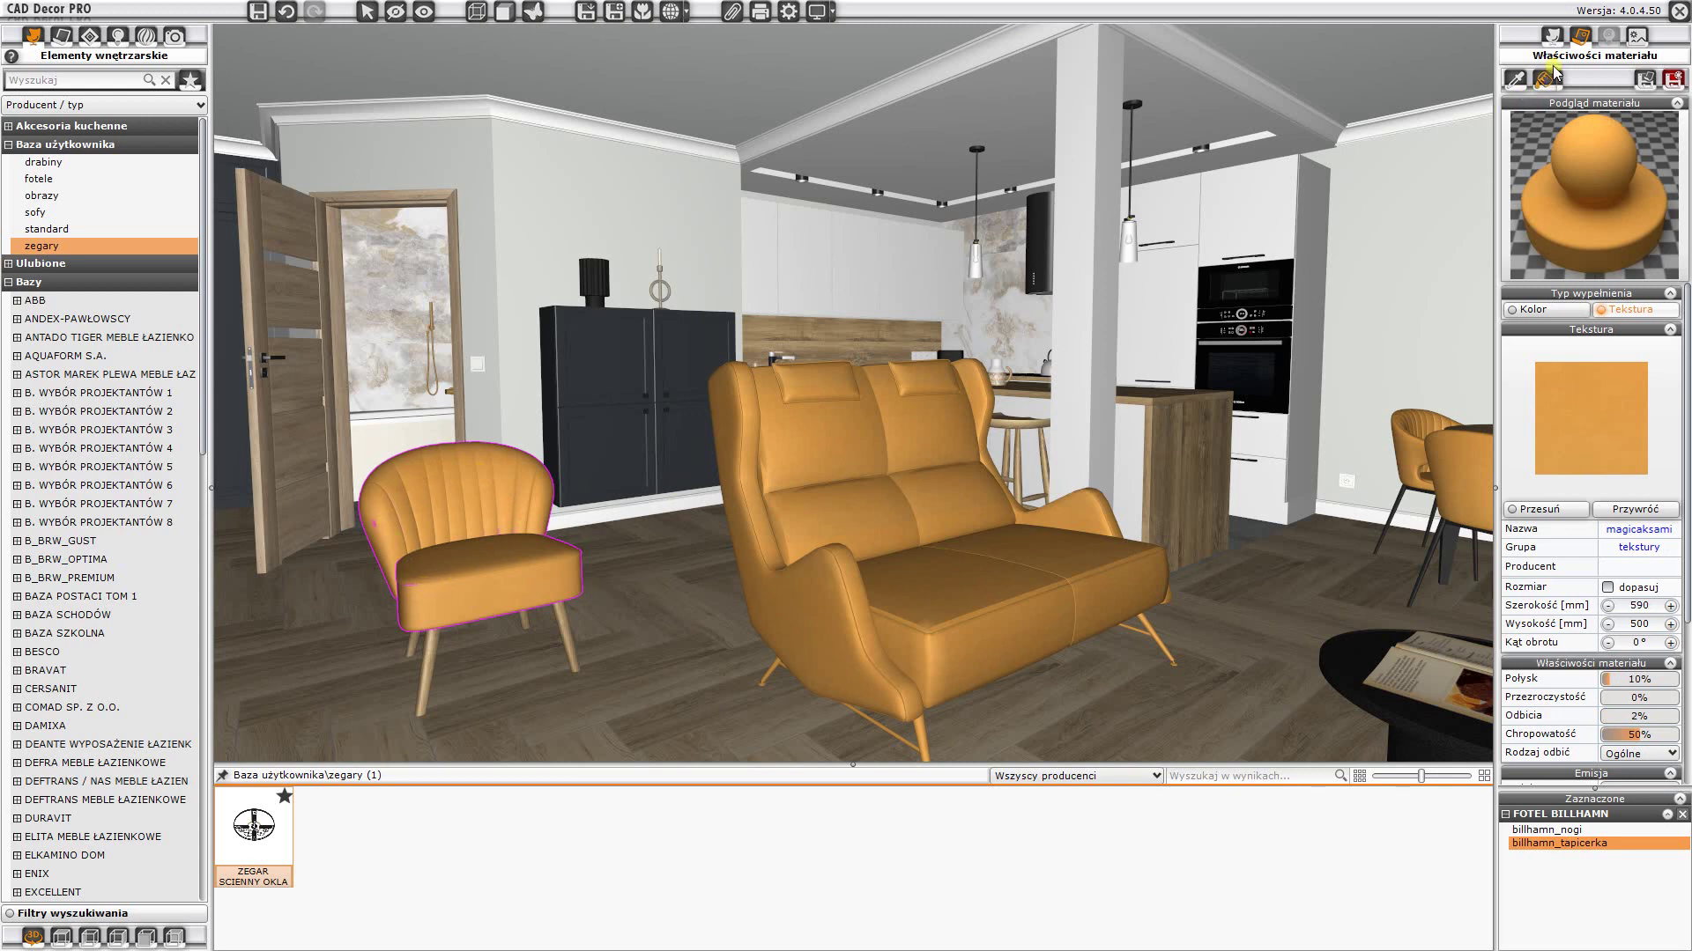
Step: Save the armchair's material palette and add a second FOTEL BILLHAMN from the fotele user library beside the first
left_click(1673, 80)
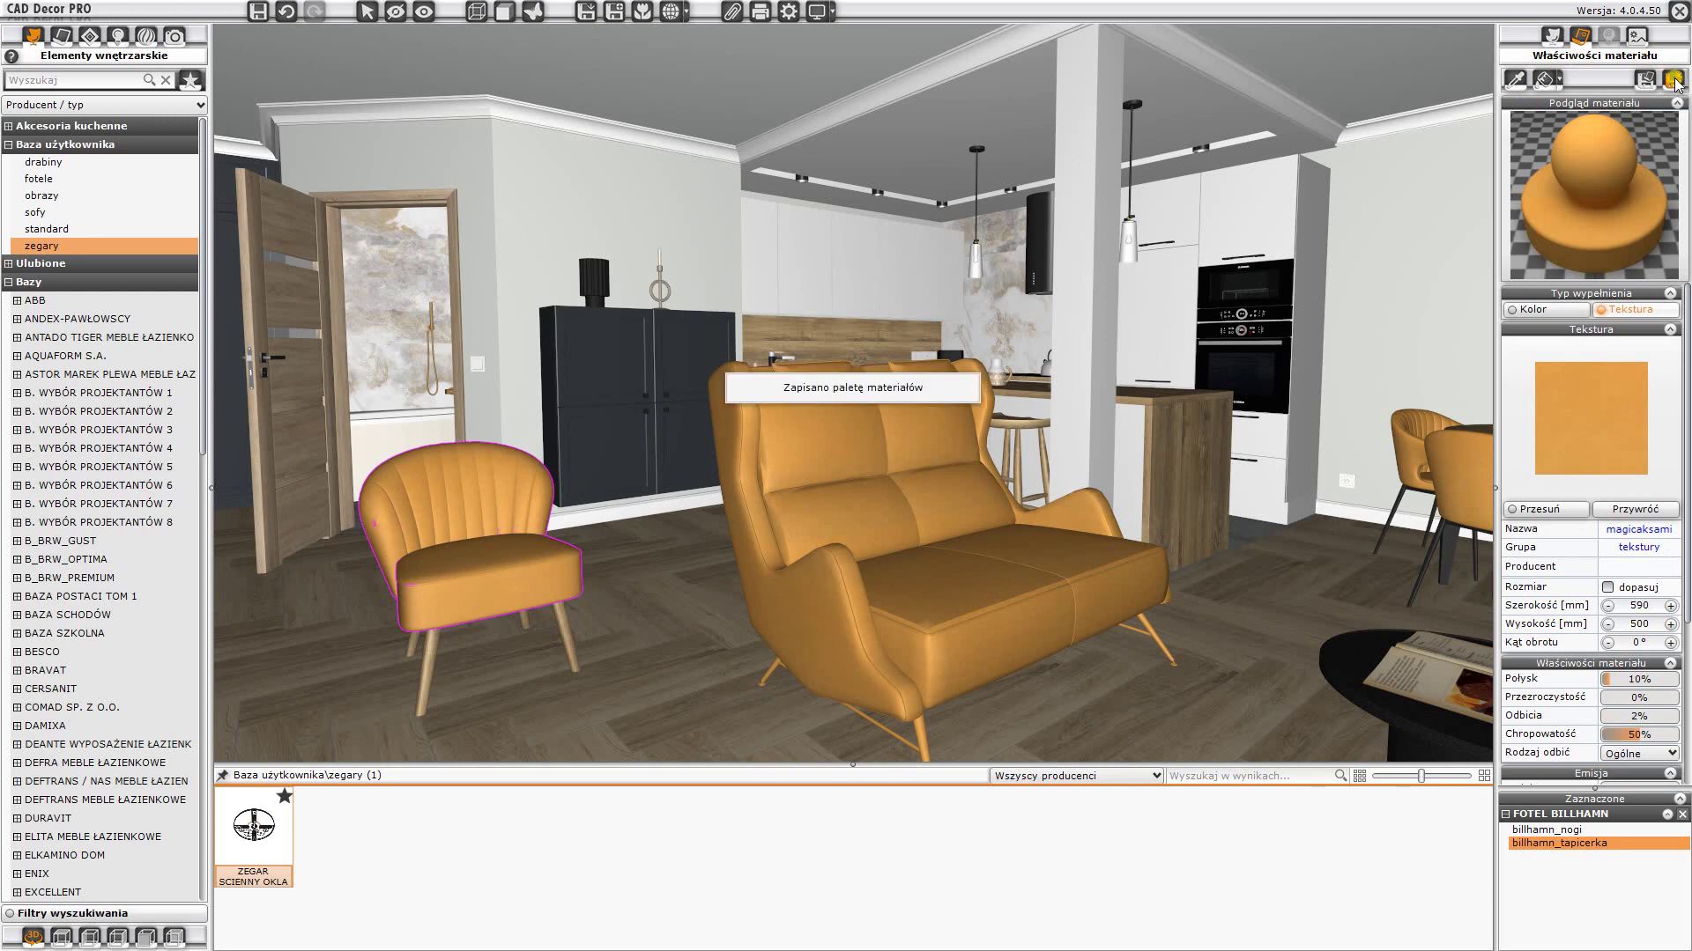
left_click(44, 179)
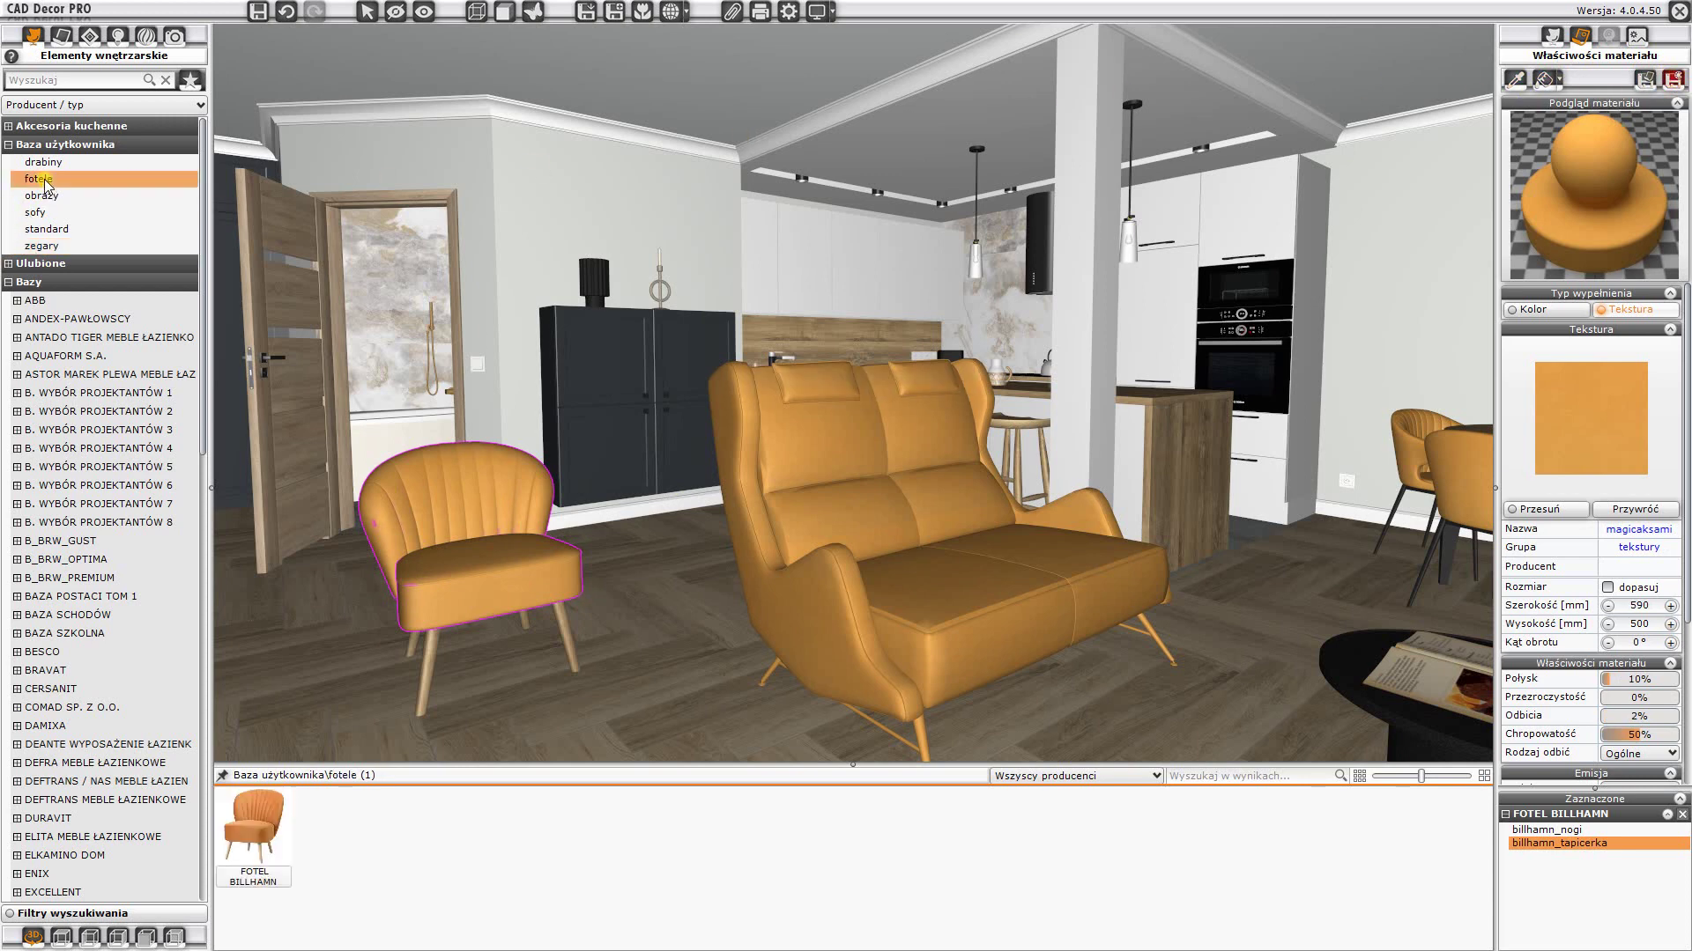
mouse_move(253, 833)
left_mouse_down()
mouse_move(321, 688)
mouse_move(614, 674)
left_mouse_up()
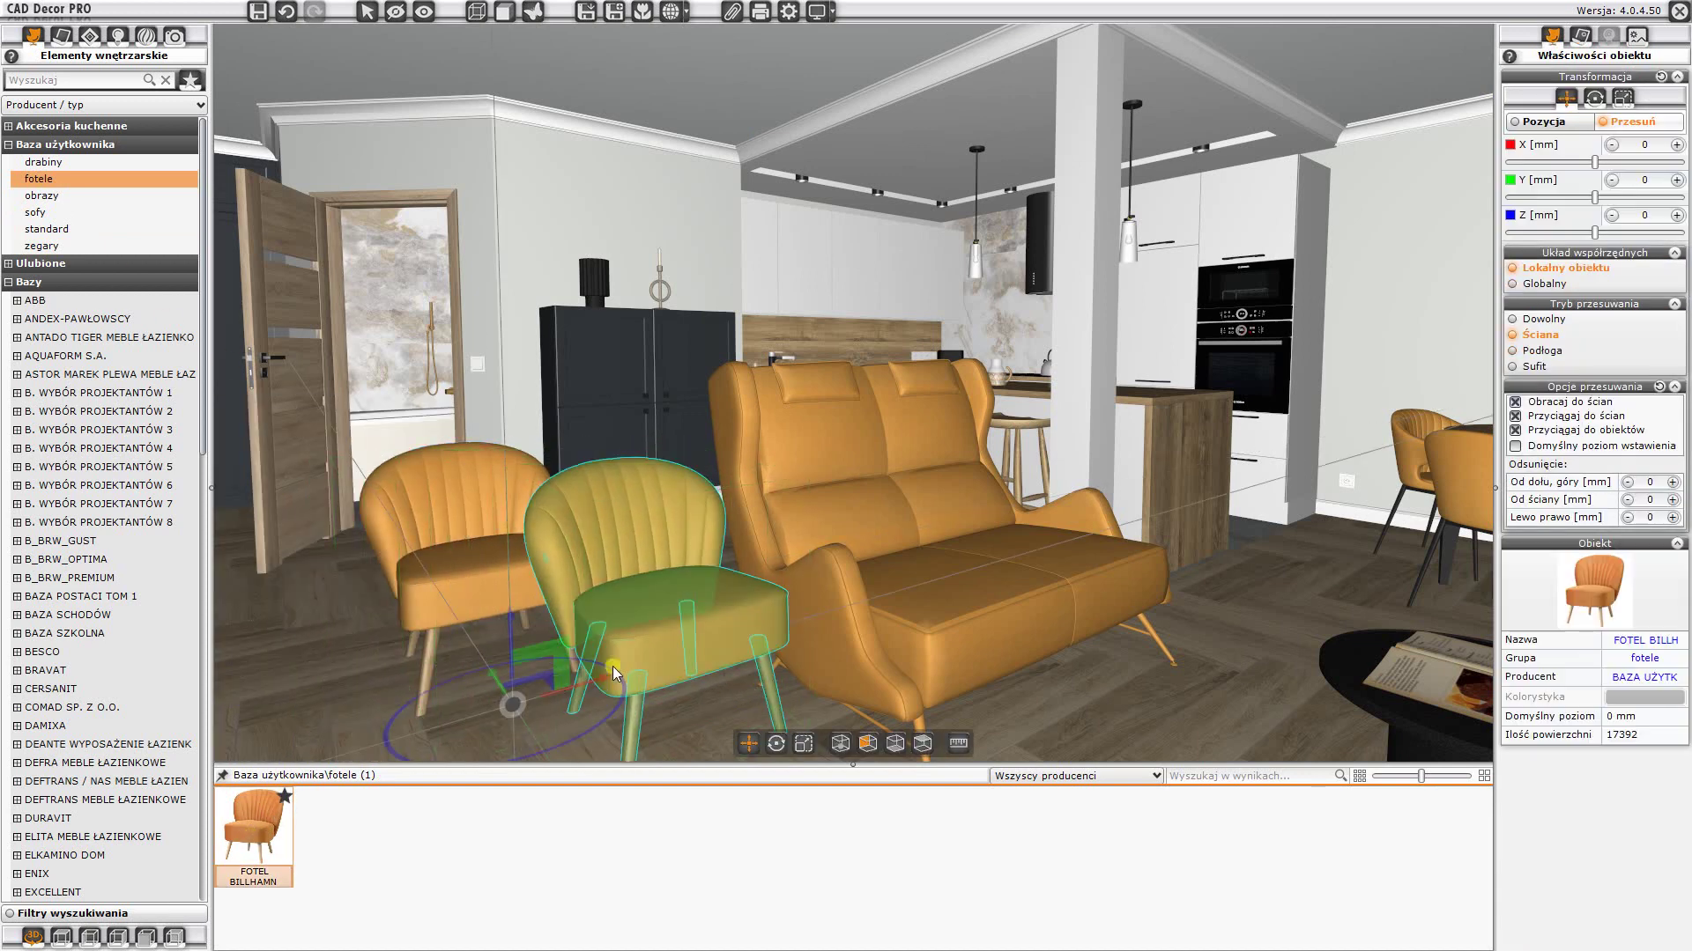